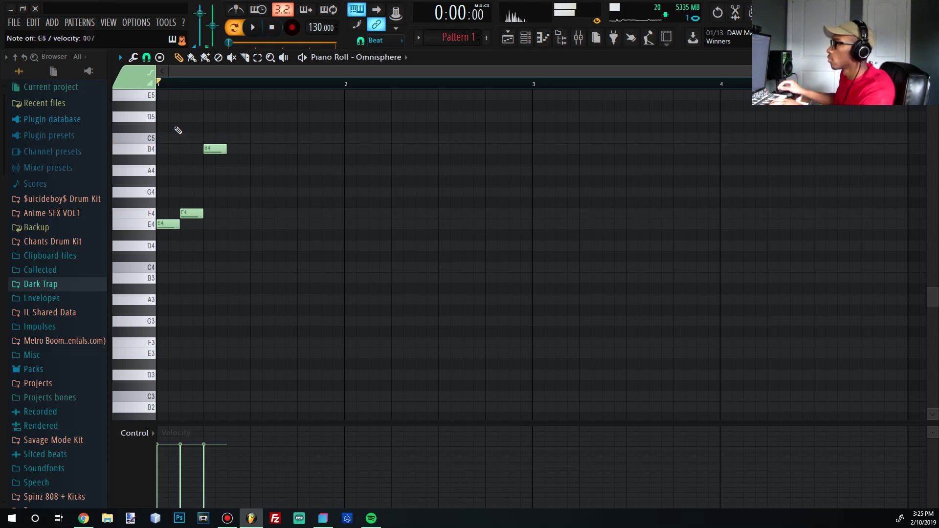
Step: Try repeating the E4, F4, B4 phrase directly after itself, with C5 as the copy's last note, and play it back
drag(304, 297, 159, 299)
key(space)
key(space)
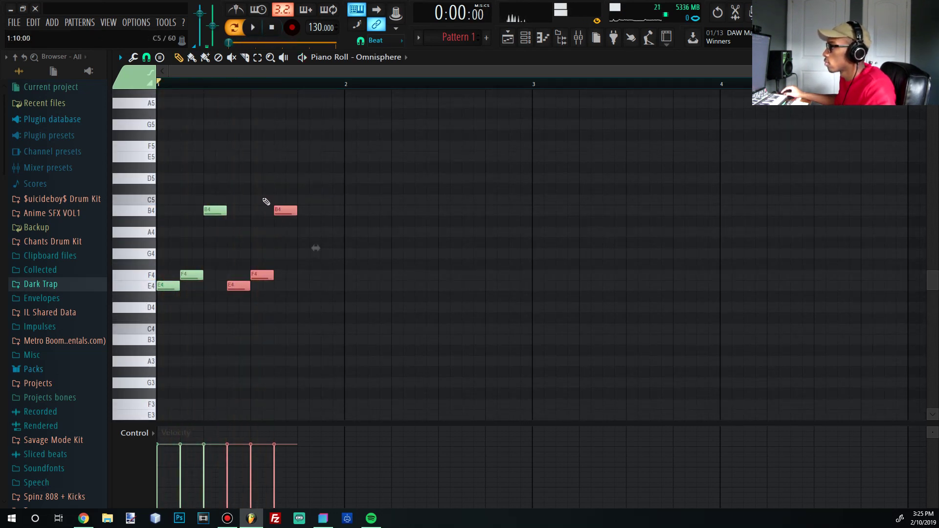
key(space)
right_click(291, 211)
key(space)
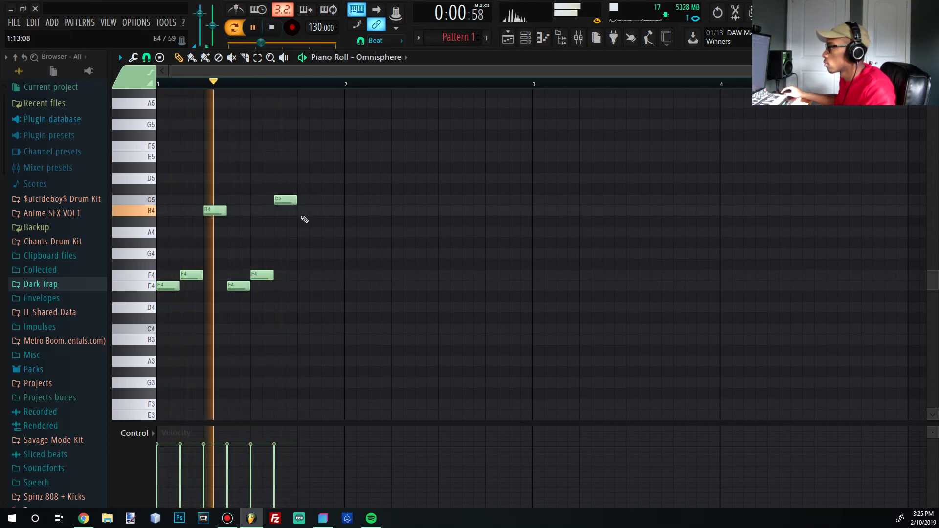
key(space)
drag(332, 293, 211, 276)
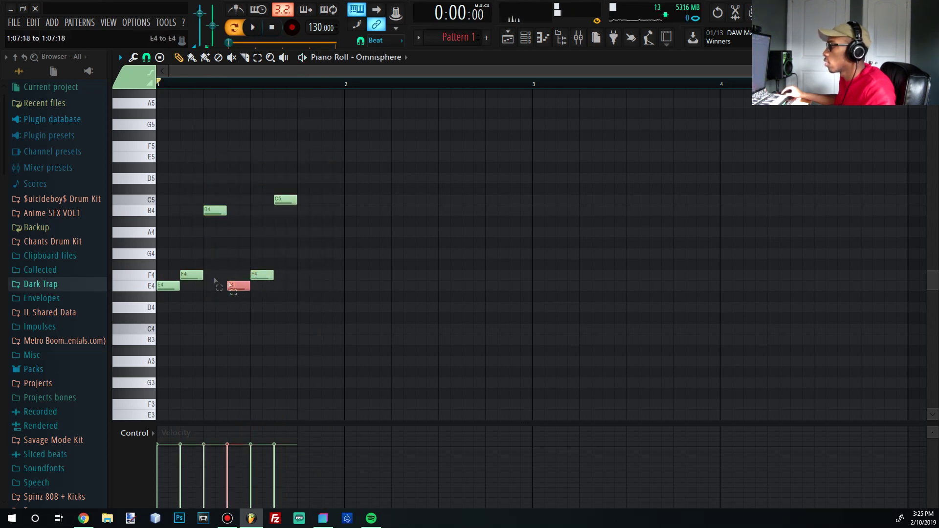
key(space)
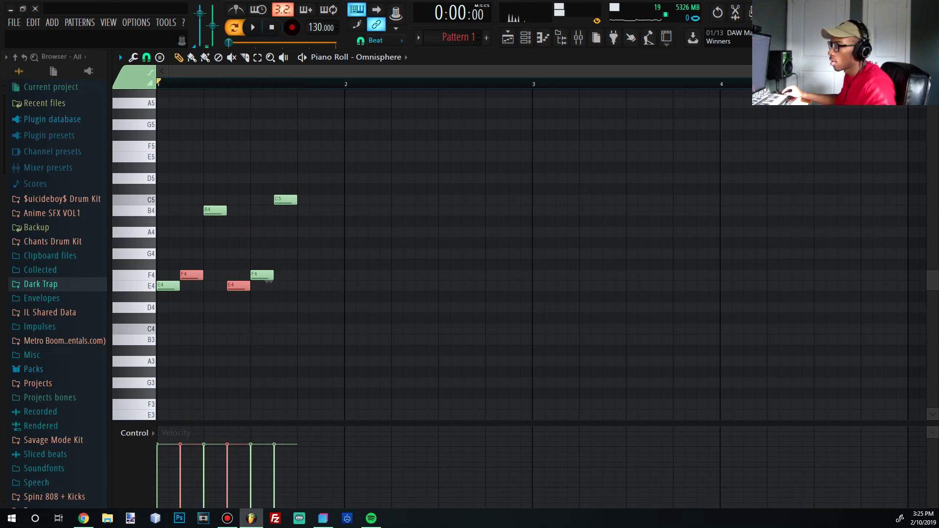
Step: Delete all the notes of the existing phrase from the Omnisphere piano roll
scroll(295, 277, up, 3)
scroll(273, 337, down, 4)
drag(281, 342, 157, 84)
key(Delete)
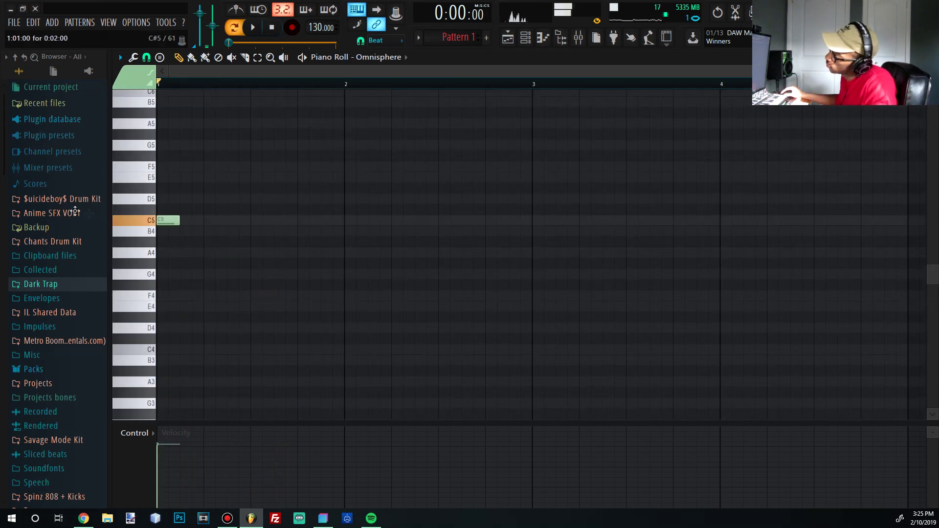
Step: Enter two-step notes C6, E5 and A5 back to back from the start of bar 1, auditioning the phrase
key(shift+Up)
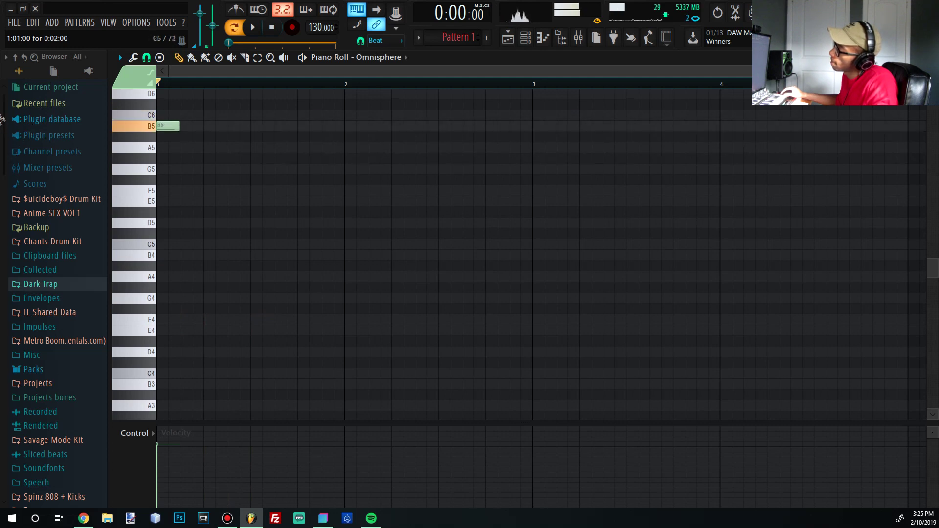
click(192, 180)
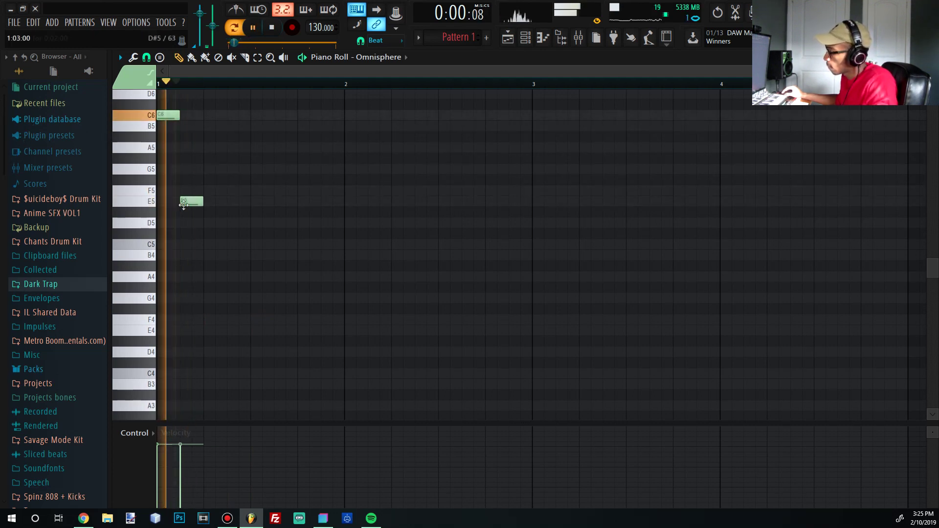
key(space)
click(209, 148)
key(space)
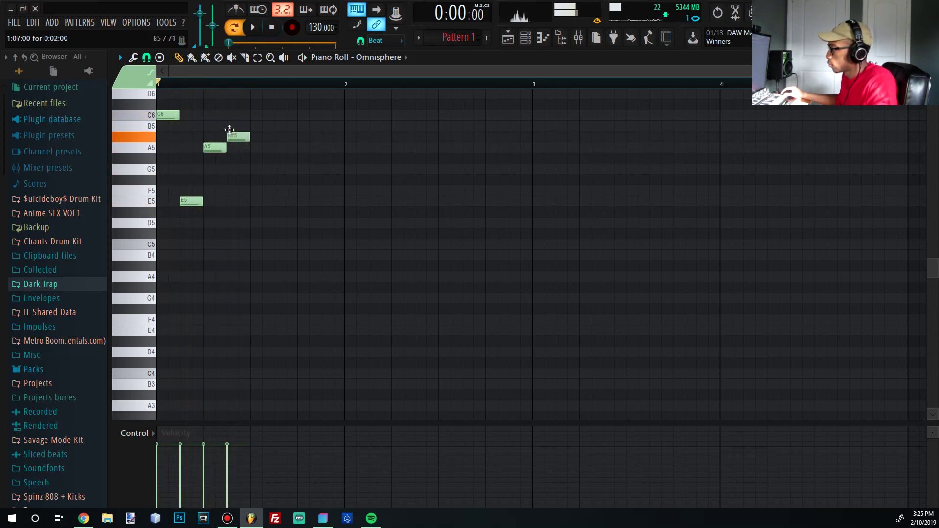
Step: Add a two-step B5 note, place it at 1:09 and play the phrase back
key(space)
key(space)
key(space)
drag(227, 126, 251, 125)
key(space)
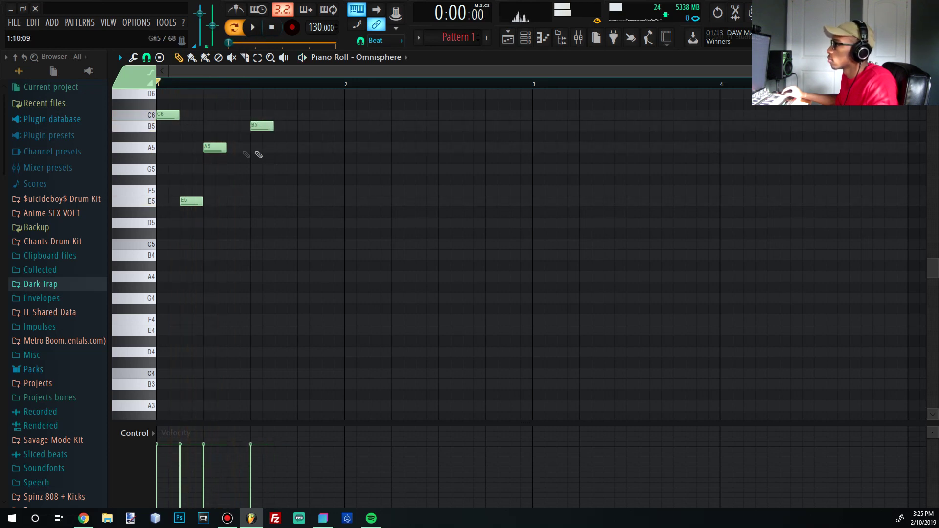
Step: Spread the phrase out by moving E5 to 1:09, A5 to 1:13 and B5 to 2:01, checking the timing by playback
key(ctrl+a)
scroll(194, 185, up, 1)
drag(319, 248, 187, 133)
drag(189, 213, 257, 214)
key(space)
key(space)
key(space)
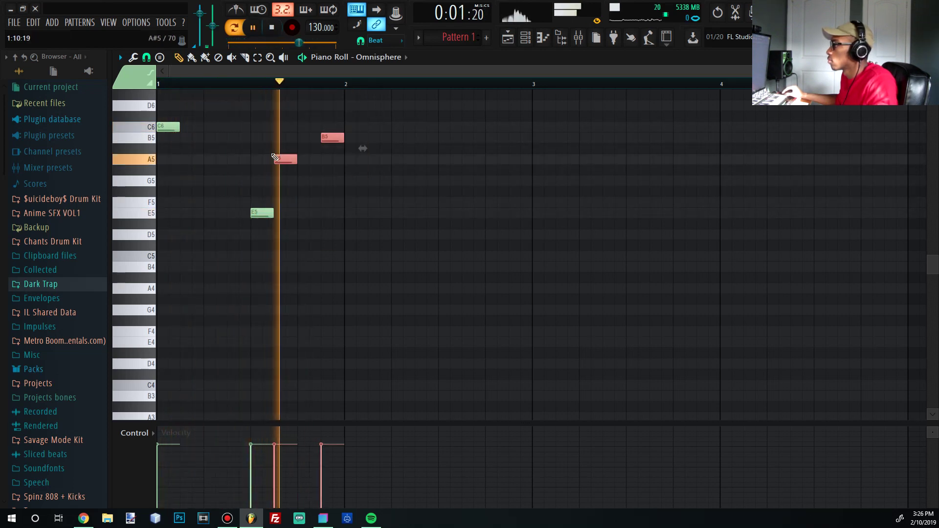
drag(321, 161, 310, 162)
key(space)
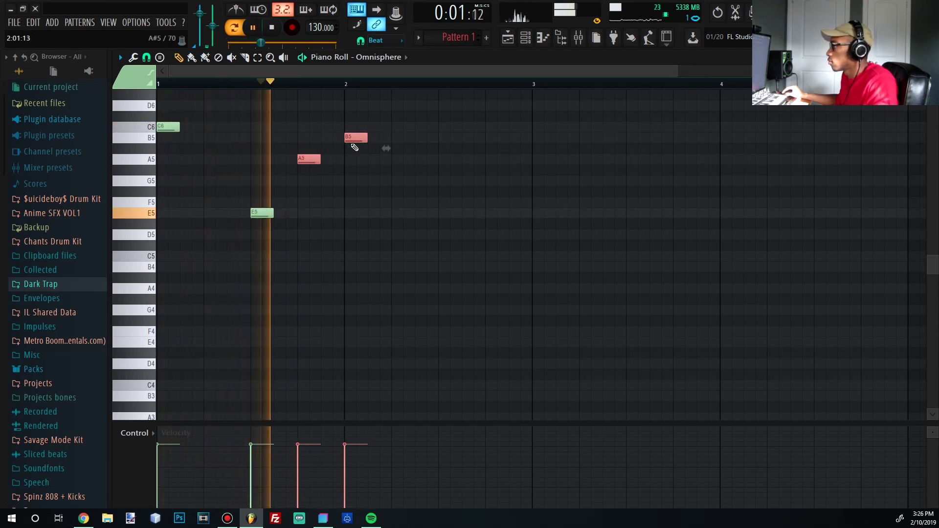
key(space)
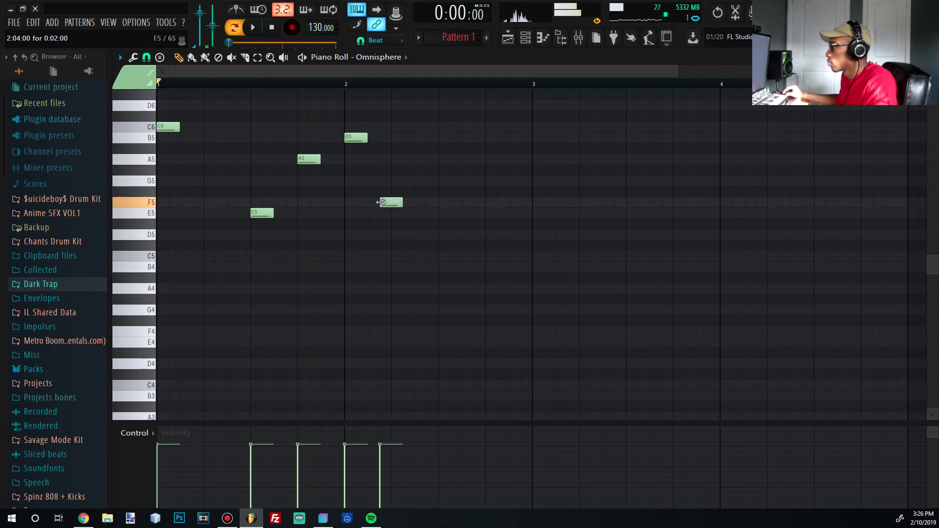
Step: Move the last note to E5 at 2:05 and transpose the whole phrase down one semitone, then audition it
drag(383, 221, 394, 221)
key(ctrl+a)
key(Down)
key(space)
scroll(241, 197, up, 3)
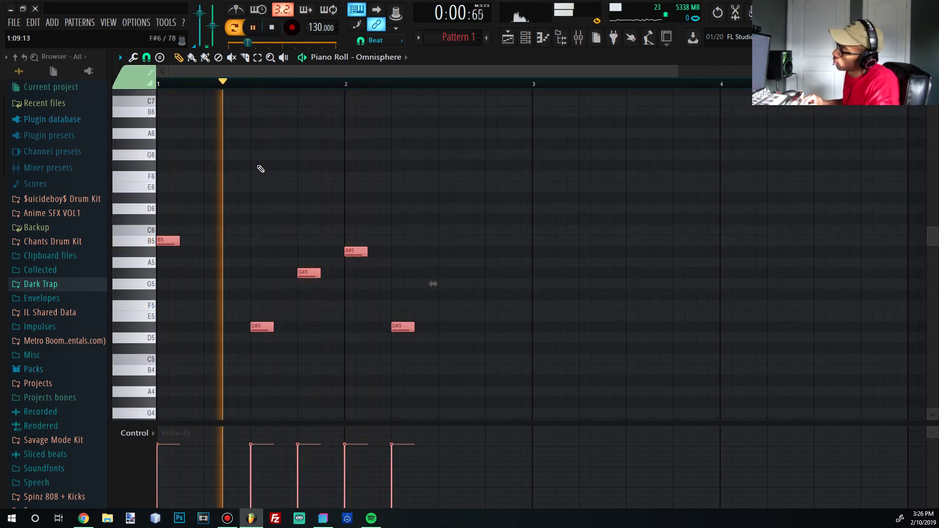
key(space)
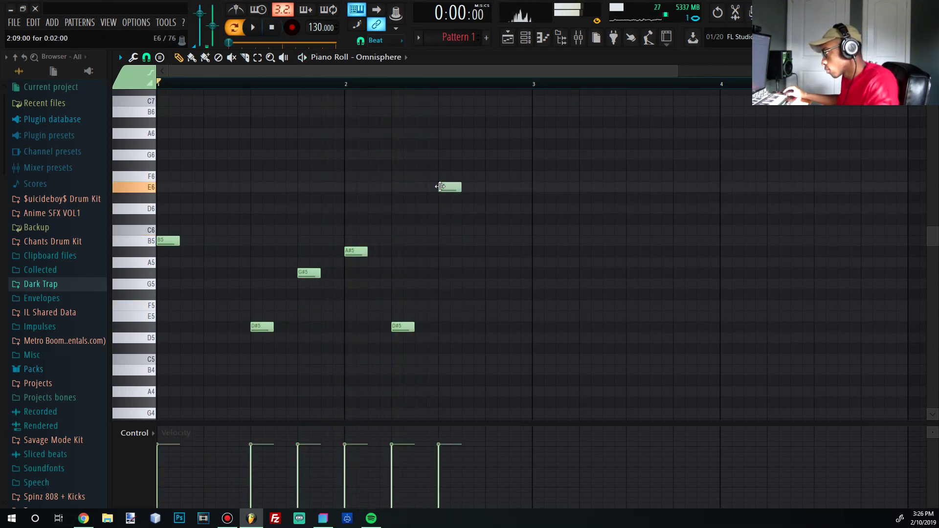
Step: Extend the upper melody with D#6 at 2:09 and B5 at 2:13, and replace the opening B5 with A#5
key(space)
key(space)
right_click(160, 242)
key(space)
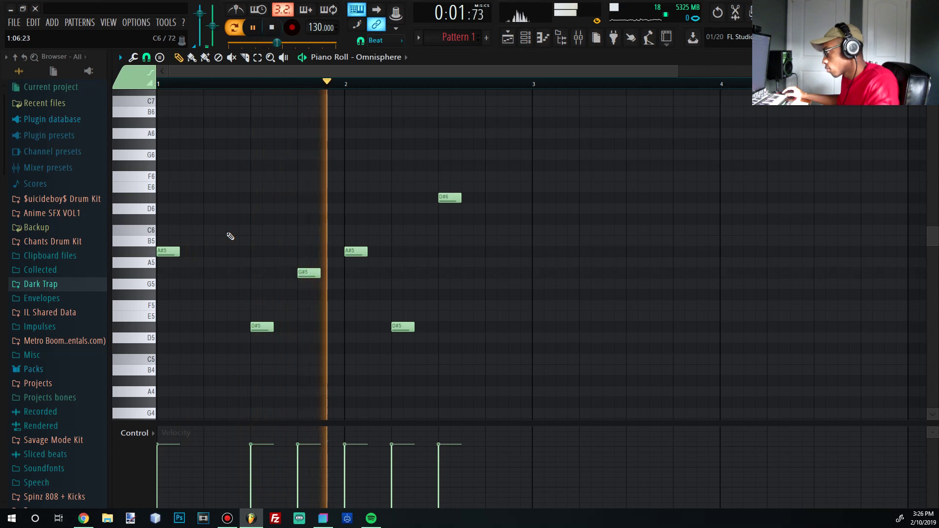
key(space)
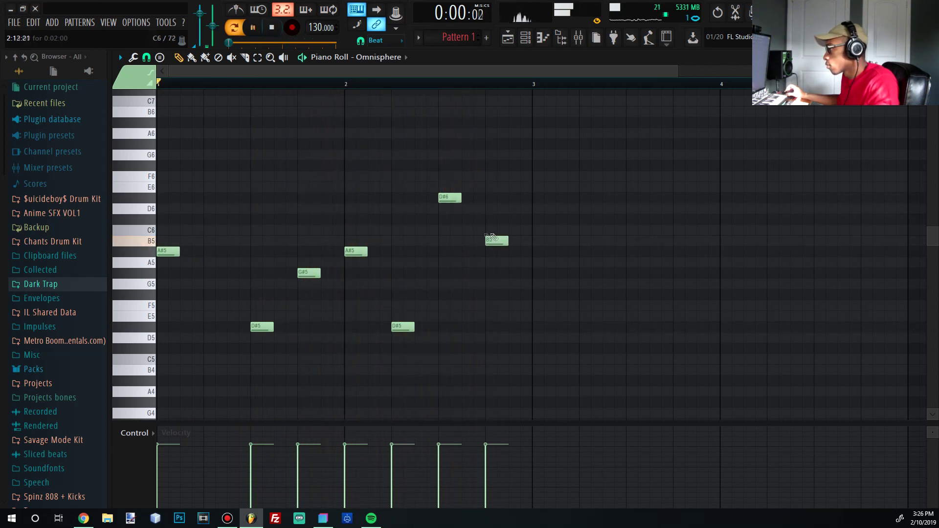
Step: Start a lower line with a four-step A#4 at the beginning of bar 1 followed by a four-step D#4
scroll(523, 329, down, 5)
key(space)
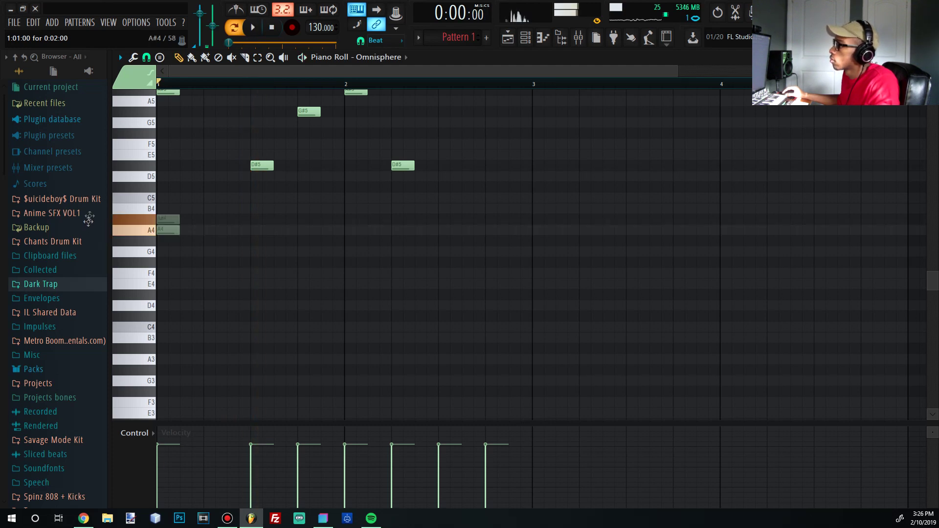
drag(178, 219, 205, 227)
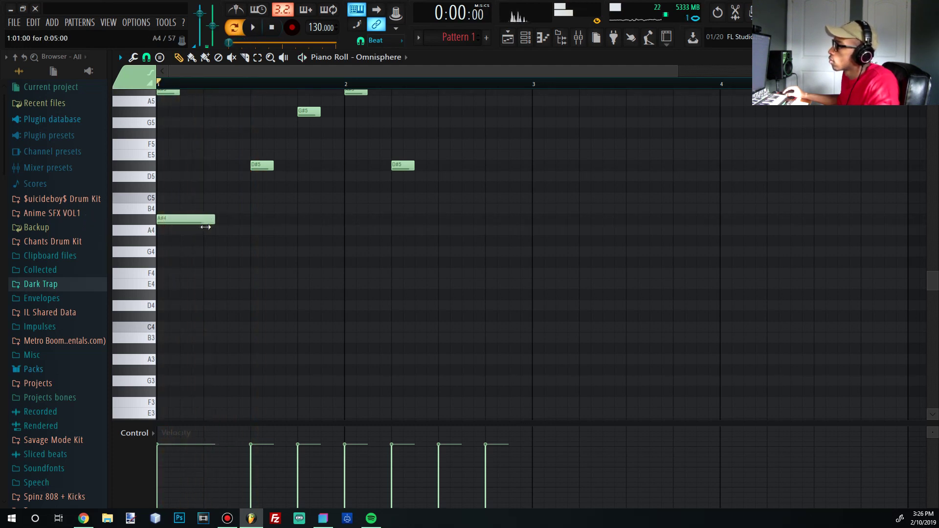
key(space)
key(space)
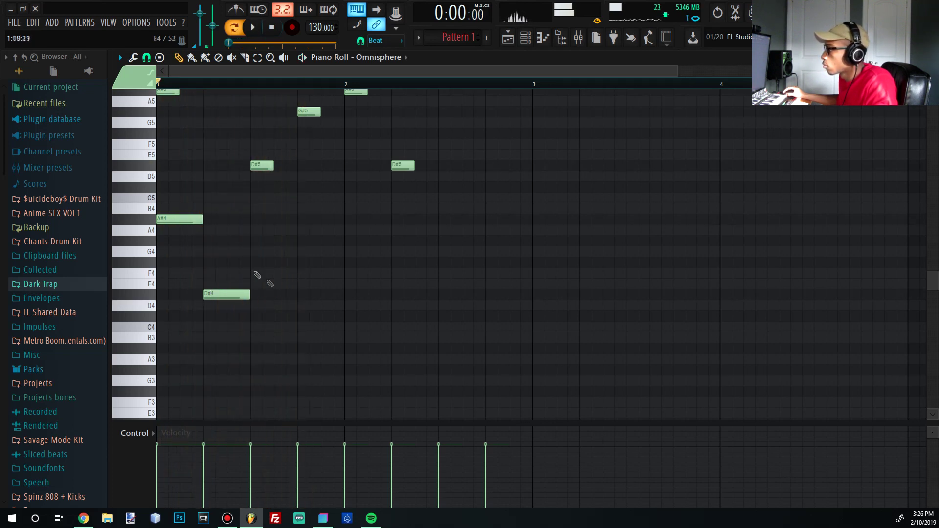
Step: Continue the lower line with a four-step F#4 at 1:09 and an eight-step F4 at 1:13
key(space)
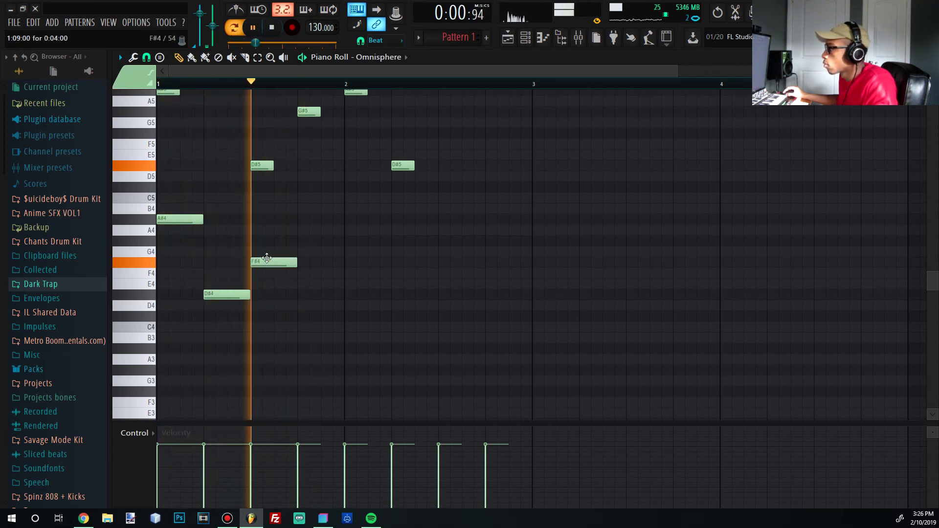
key(space)
key(space)
drag(289, 273, 389, 273)
key(space)
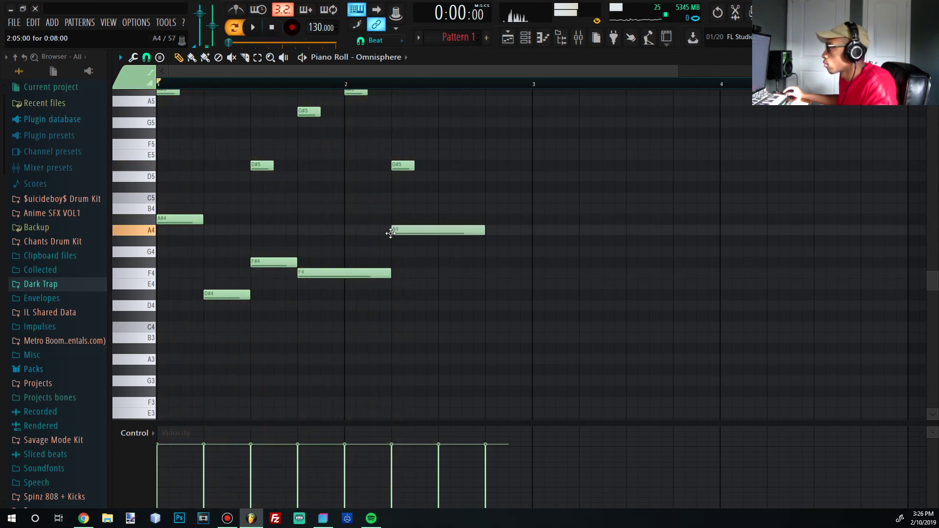
Step: Add a four-step B4 at 2:05 and a four-step D#4 at 2:09 to the lower line, auditioning the pitches
key(space)
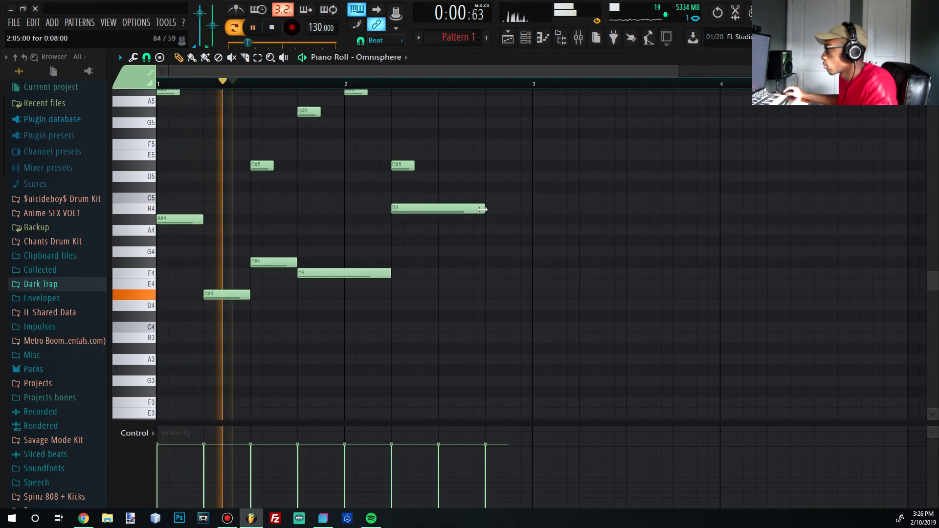
drag(484, 208, 438, 210)
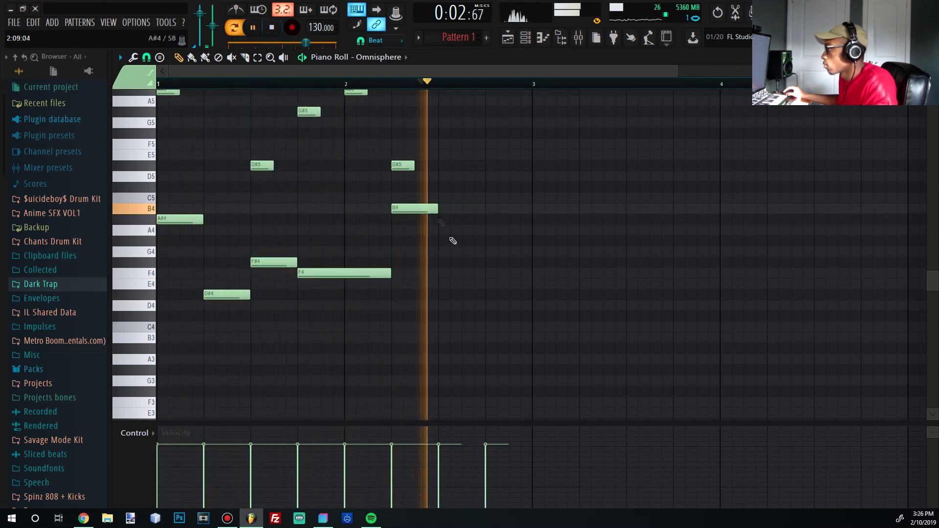
drag(435, 261, 446, 261)
key(space)
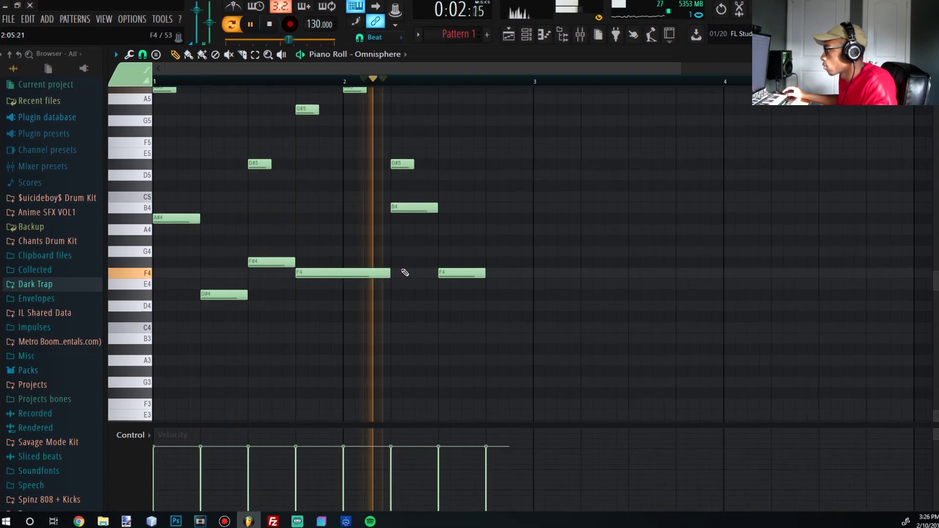
drag(460, 272, 462, 294)
key(space)
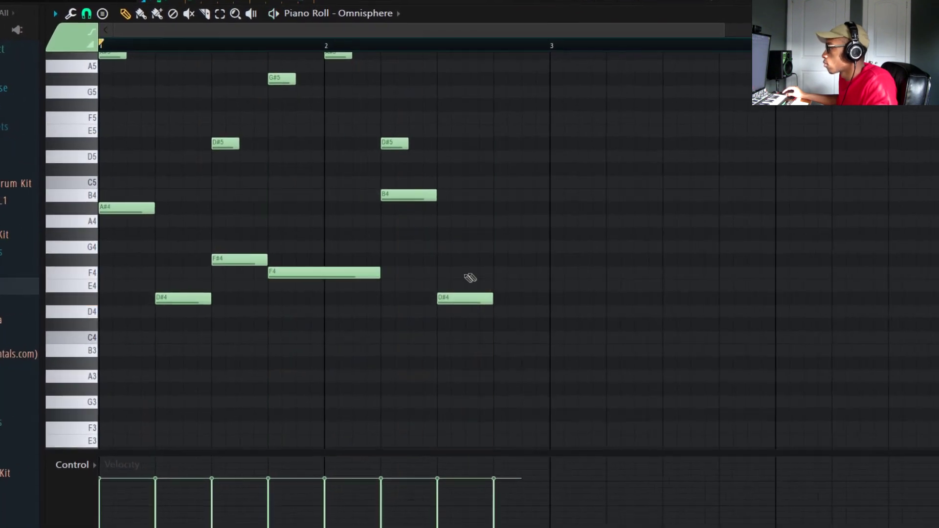
Step: Finish the lower line with a four-step F4 at 2:13, then play the pattern and stop it
click(500, 248)
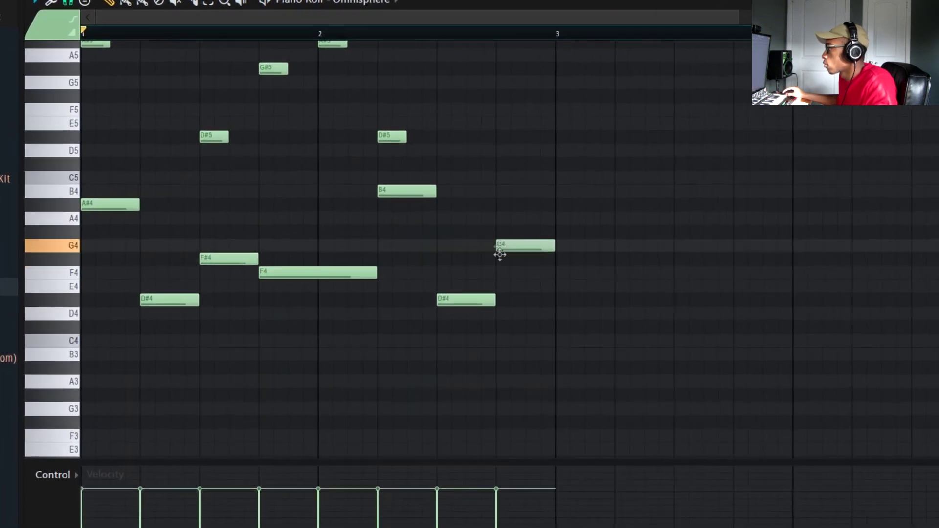
drag(499, 248, 500, 272)
key(space)
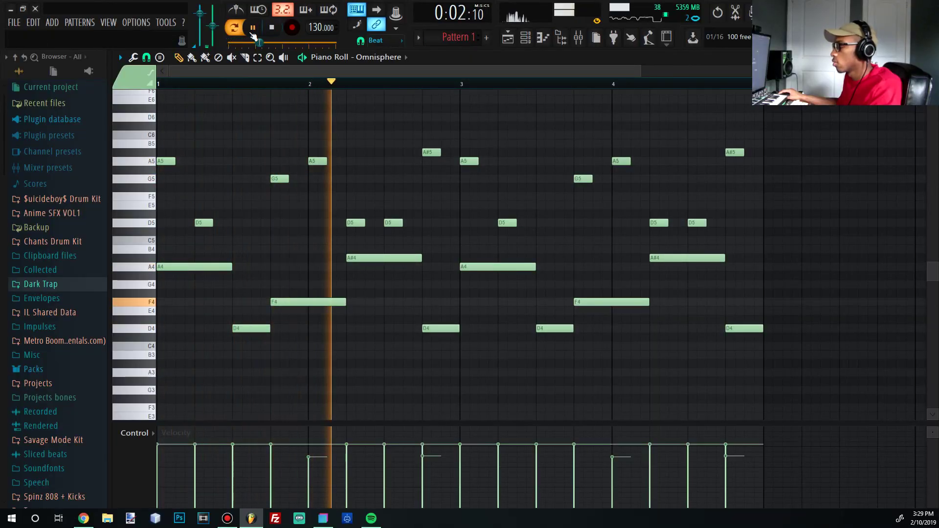
click(280, 27)
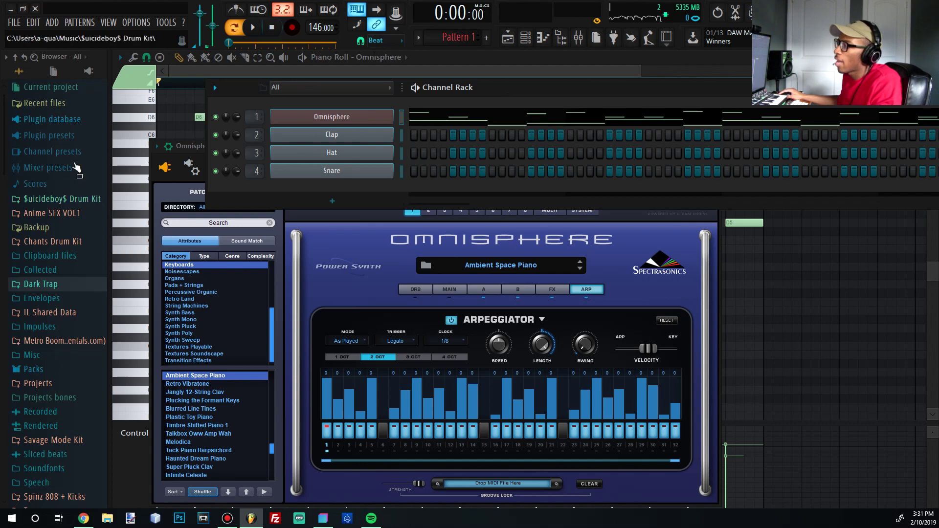
Step: Load the M1 VST generator in place of the Clap channel and open its plugin window
click(86, 71)
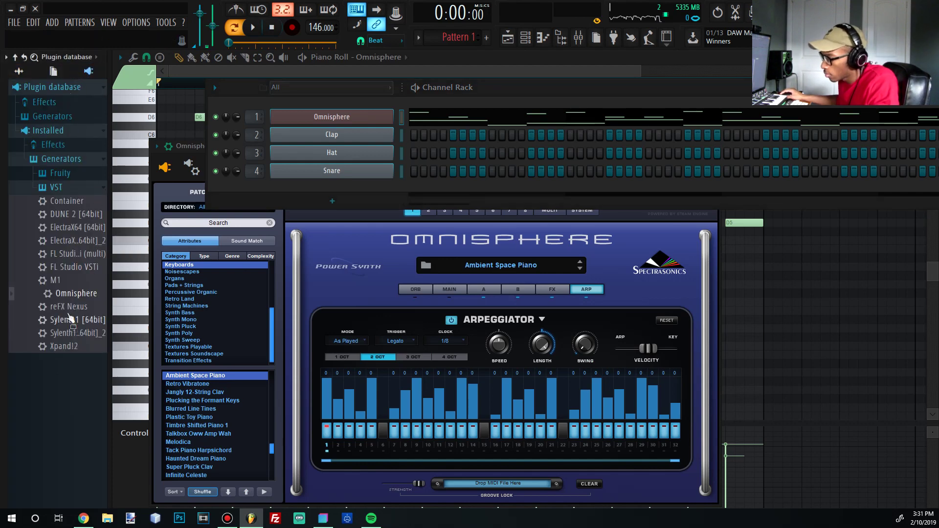
drag(350, 171, 332, 135)
key(space)
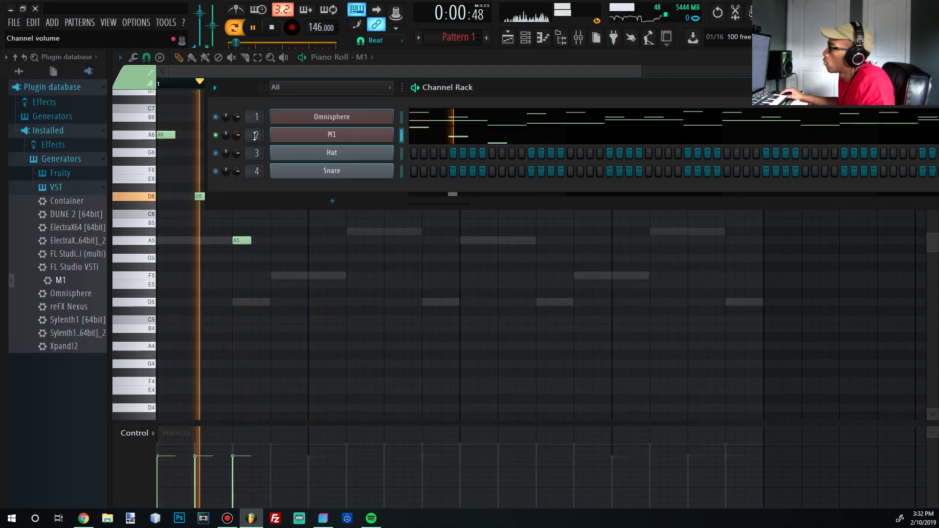
click(302, 135)
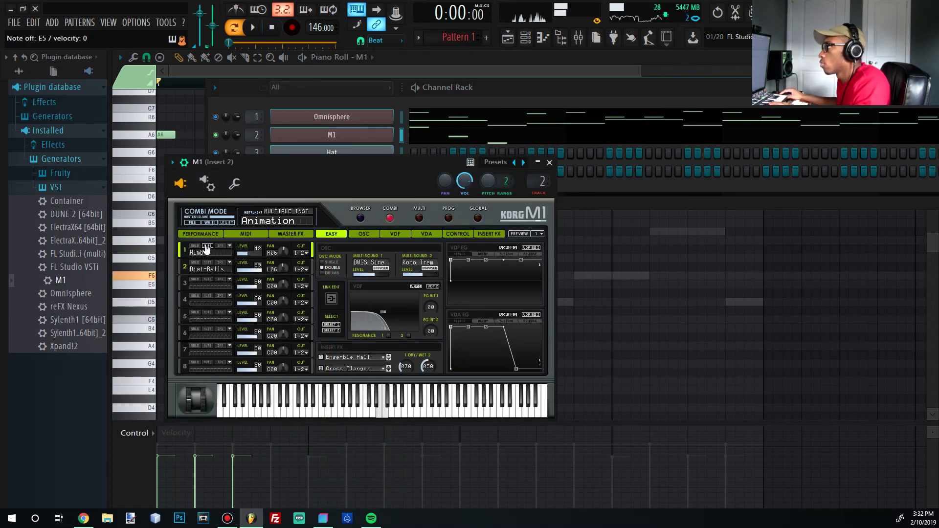
Step: Extend the M1 melody with two-step notes D5 at 1:13, F5 at 2:01 and E5 at 2:09, auditioning them
click(231, 71)
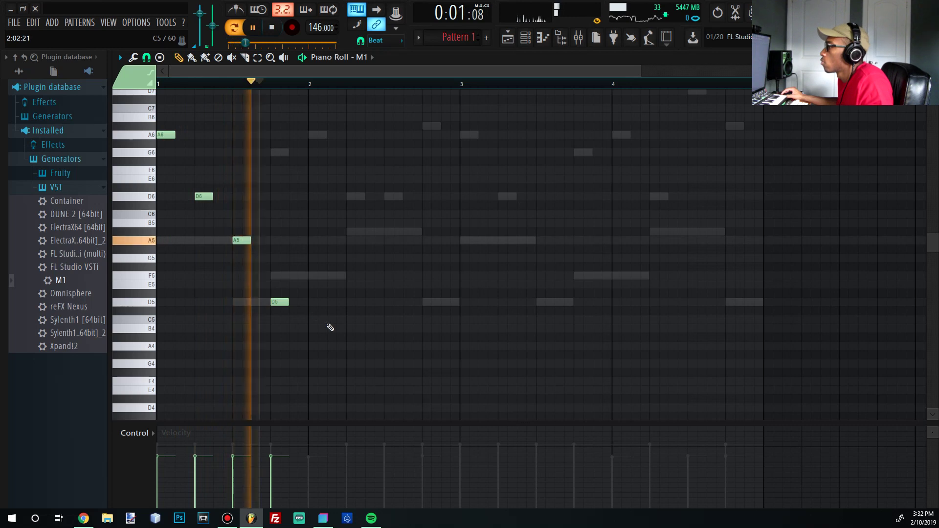
key(space)
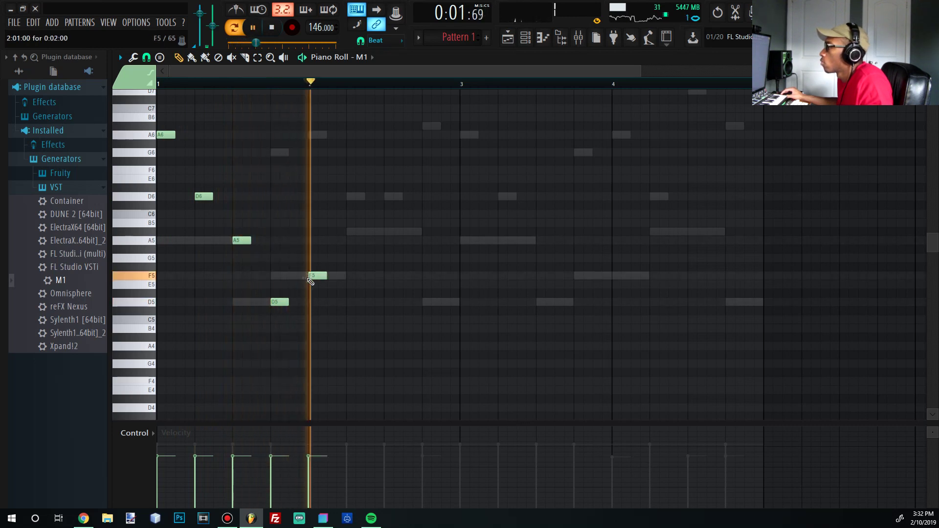
key(space)
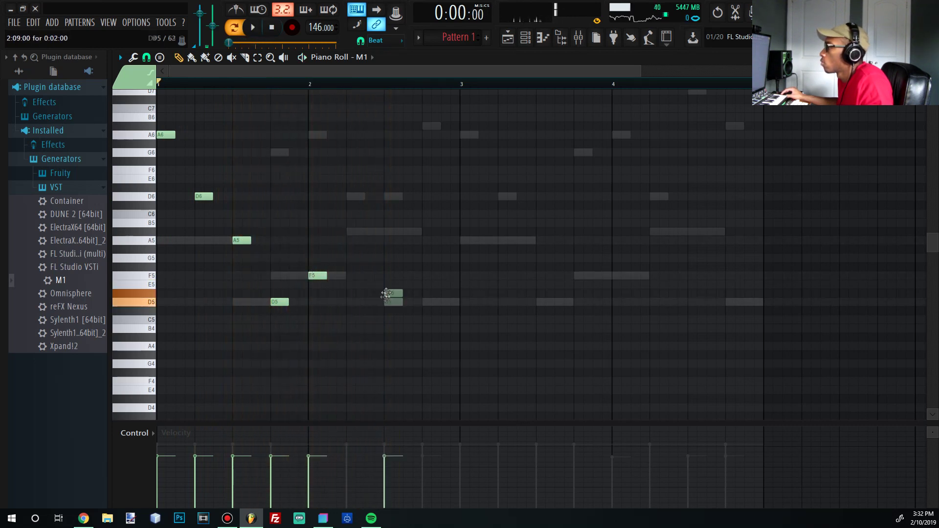
key(space)
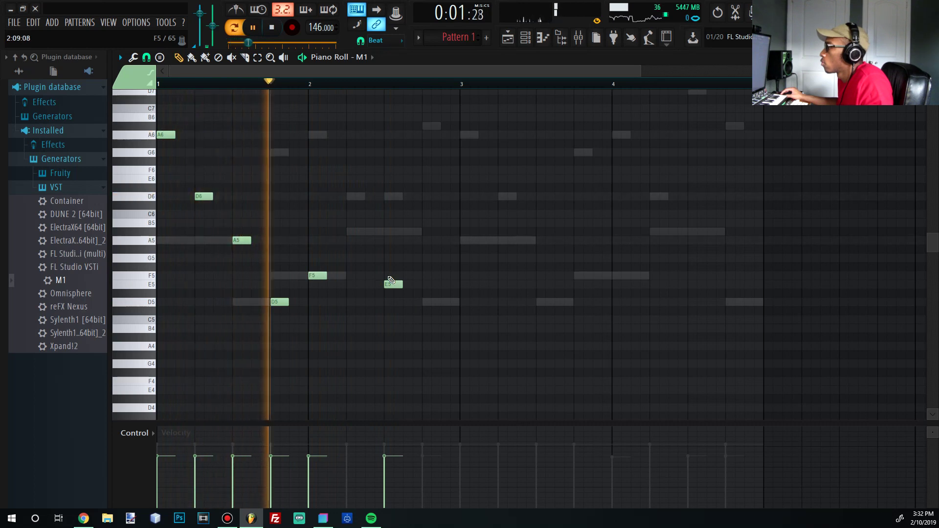
Step: Add a two-step A4 at 2:13 to the M1 melody, then duplicate the two-bar phrase to start at bar 3
key(space)
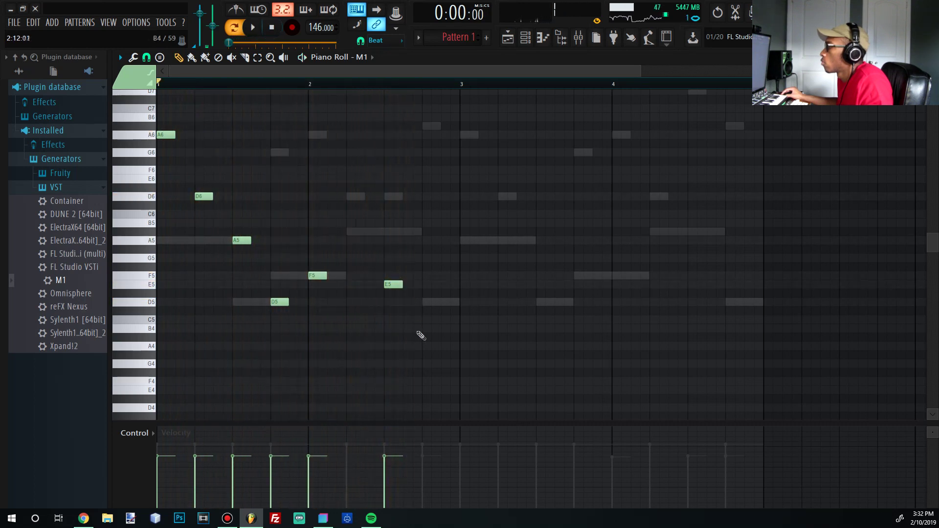
key(space)
drag(495, 377, 159, 87)
key(ctrl+b)
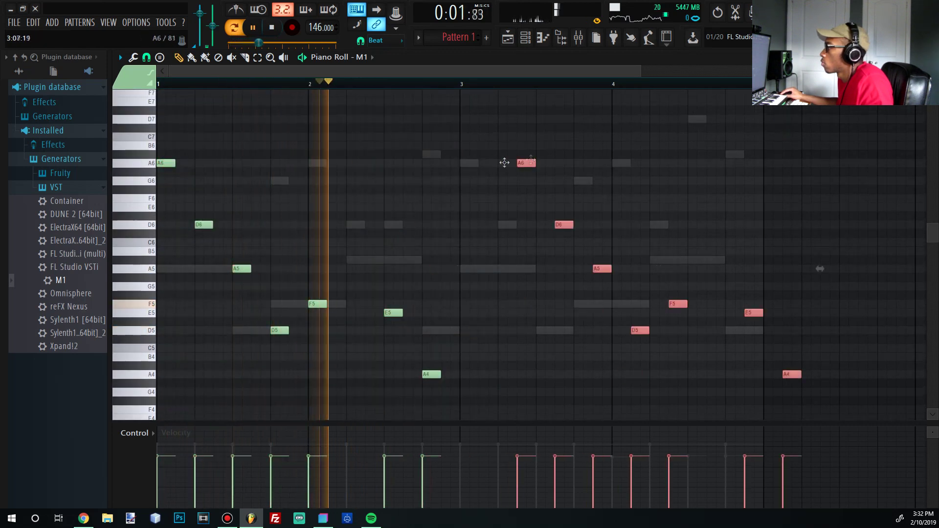
drag(528, 162, 470, 163)
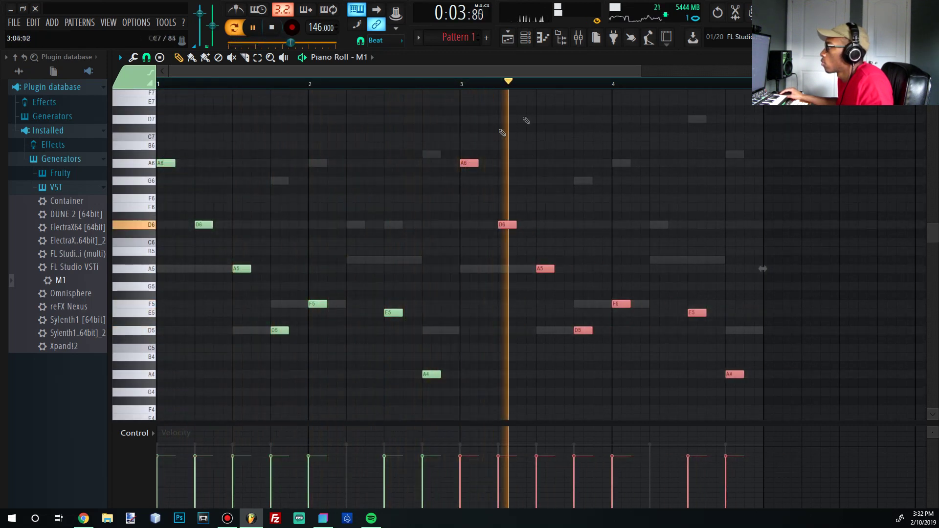
Step: Replace the duplicated phrase's final A4 at 4:13 with a two-step A#5, then play the pattern
click(525, 36)
key(space)
click(734, 295)
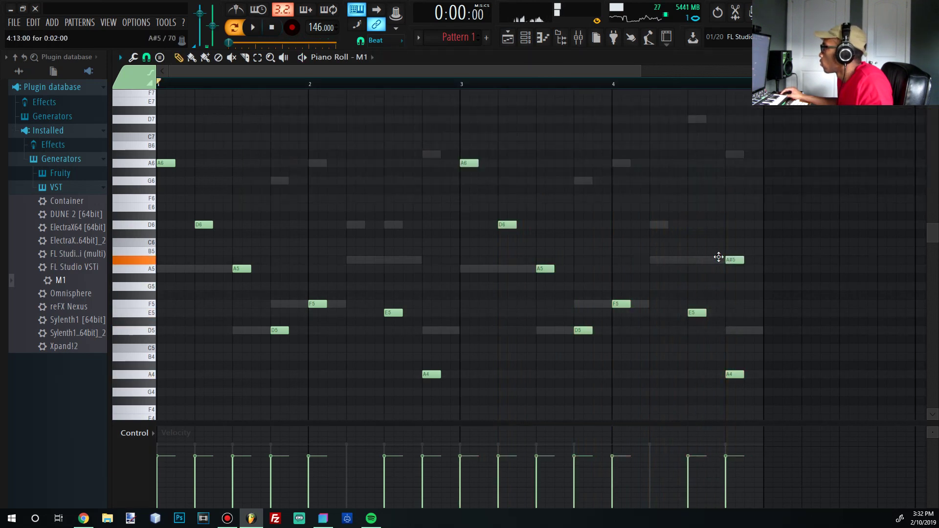
key(space)
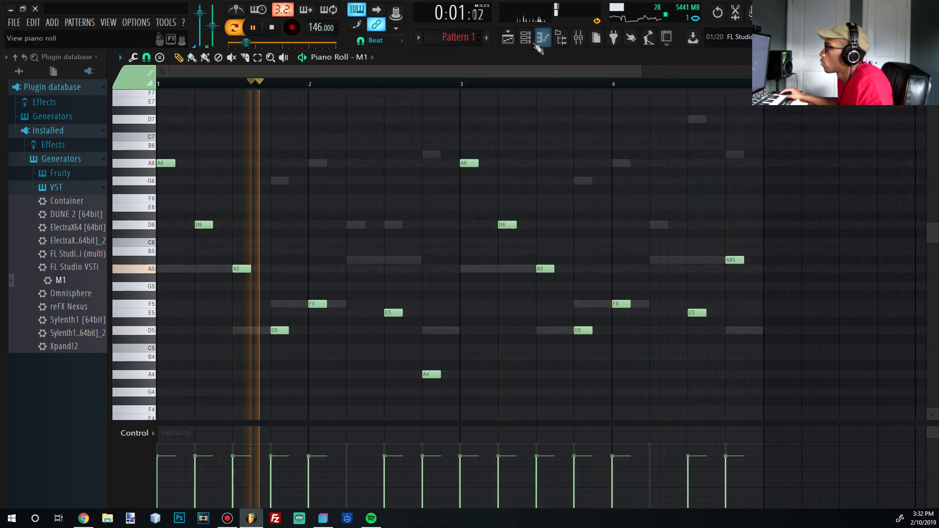
Step: Open the M1 plugin window and set master effect 1 to Ensemble Hall reverb with the dry/wet mix at about 56
key(F6)
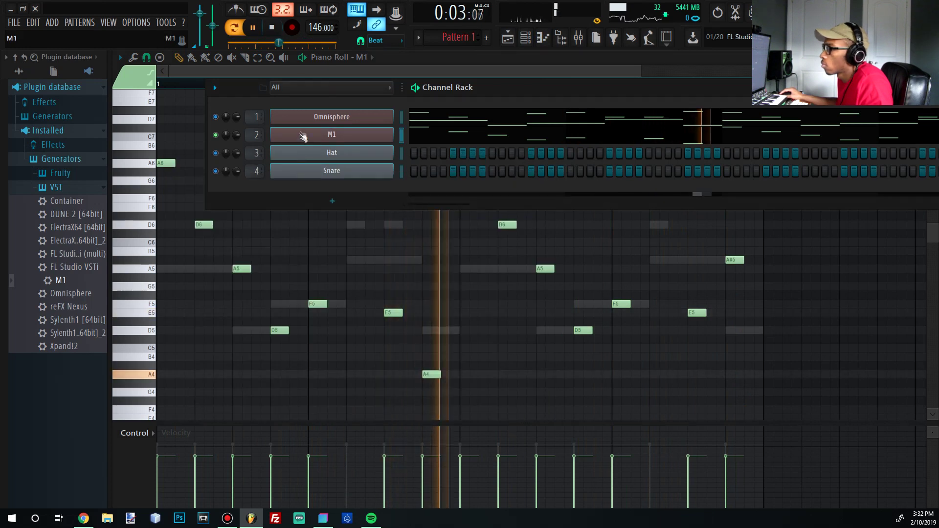
click(289, 135)
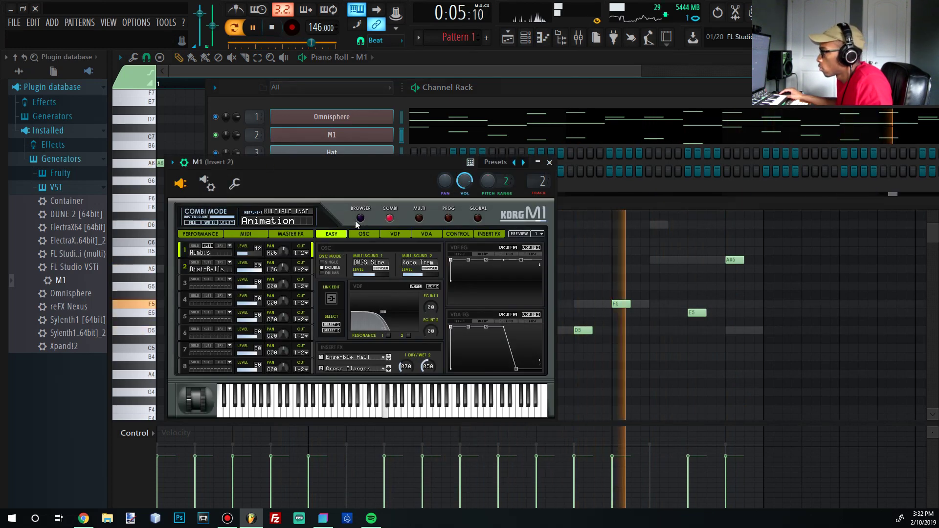
click(489, 235)
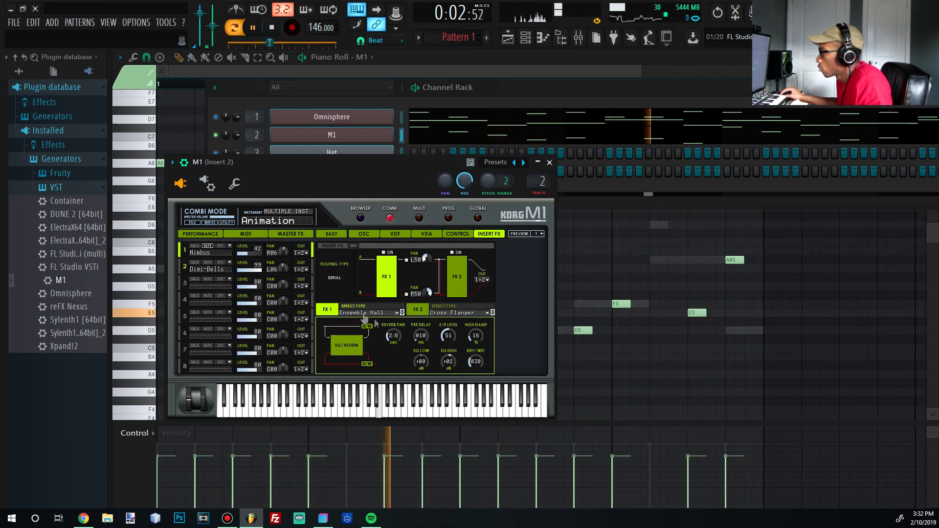
scroll(474, 349, up, 9)
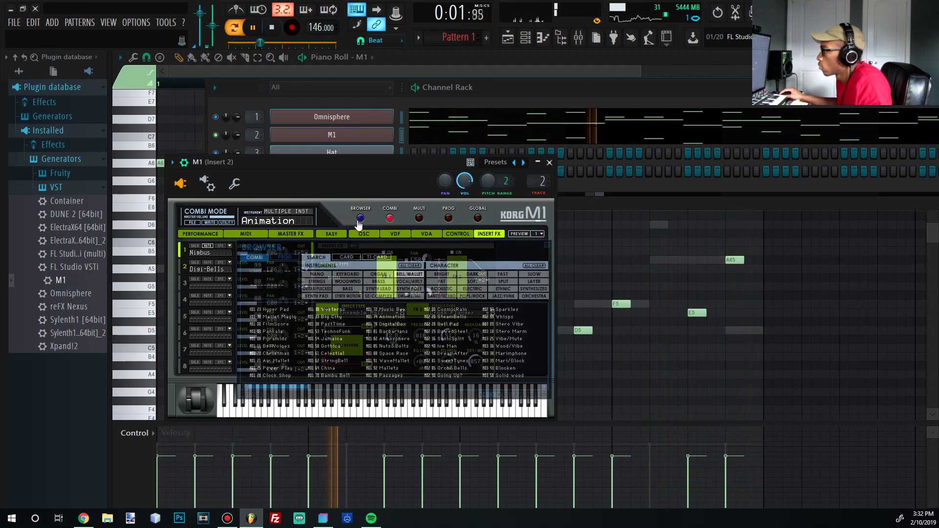
click(300, 235)
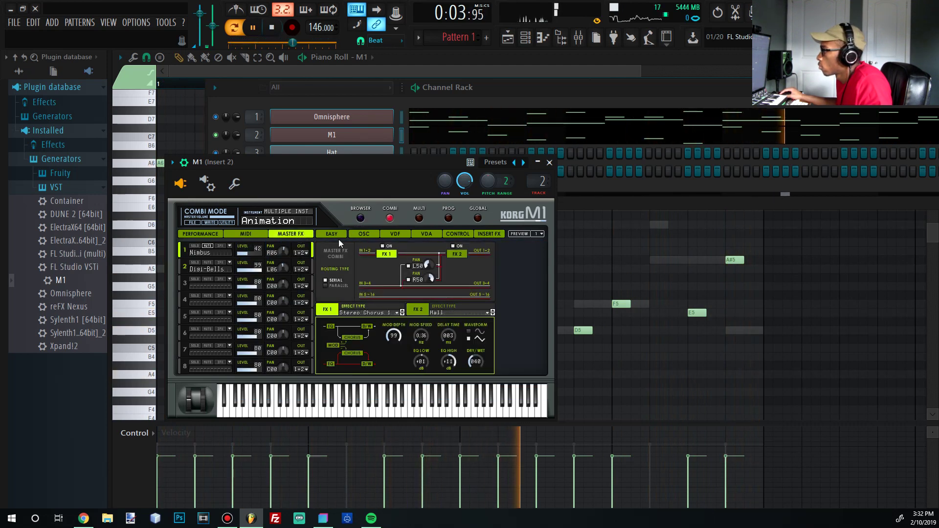
click(381, 312)
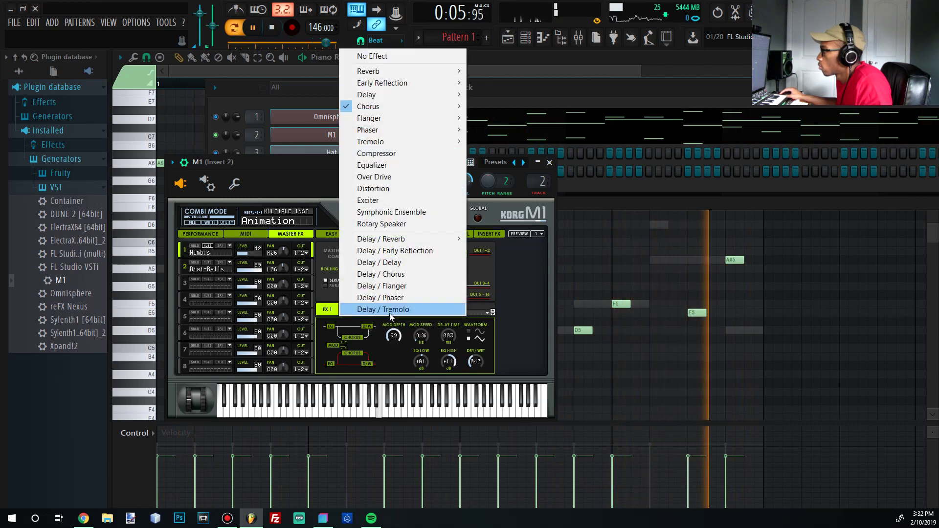
mouse_move(388, 73)
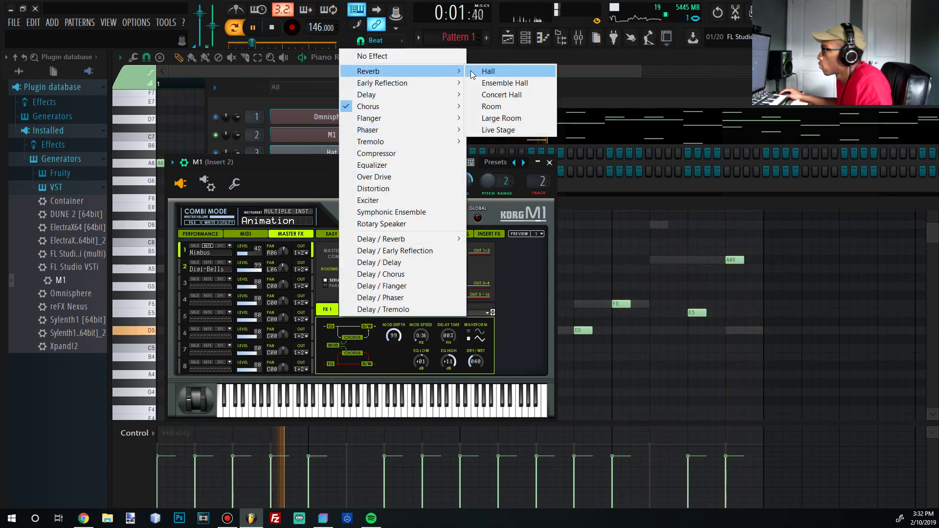
click(494, 83)
drag(473, 366, 471, 354)
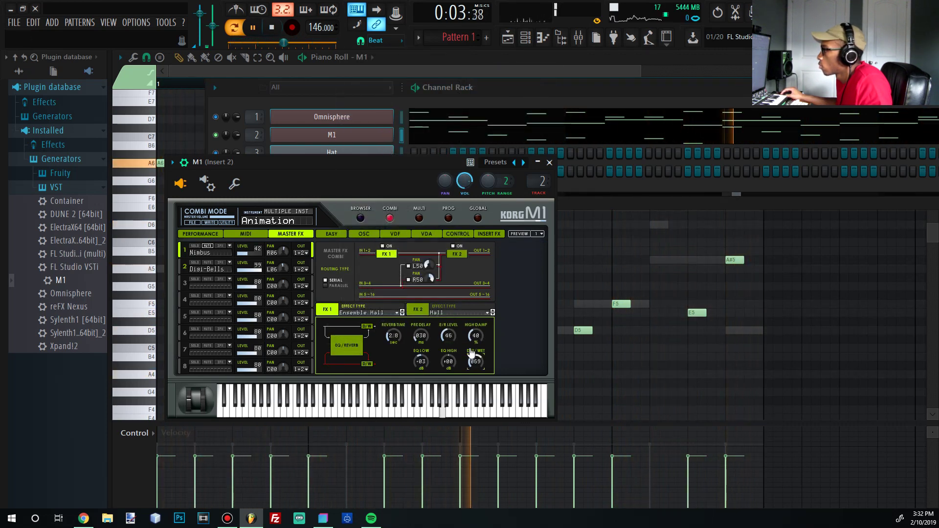
Step: Change M1's master effect 2 to Stereo Chorus 1
click(436, 312)
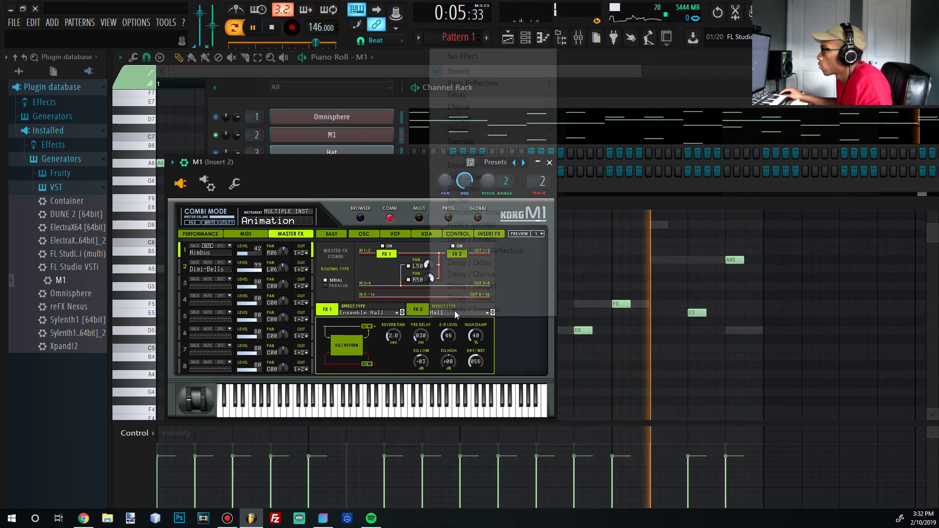
mouse_move(464, 108)
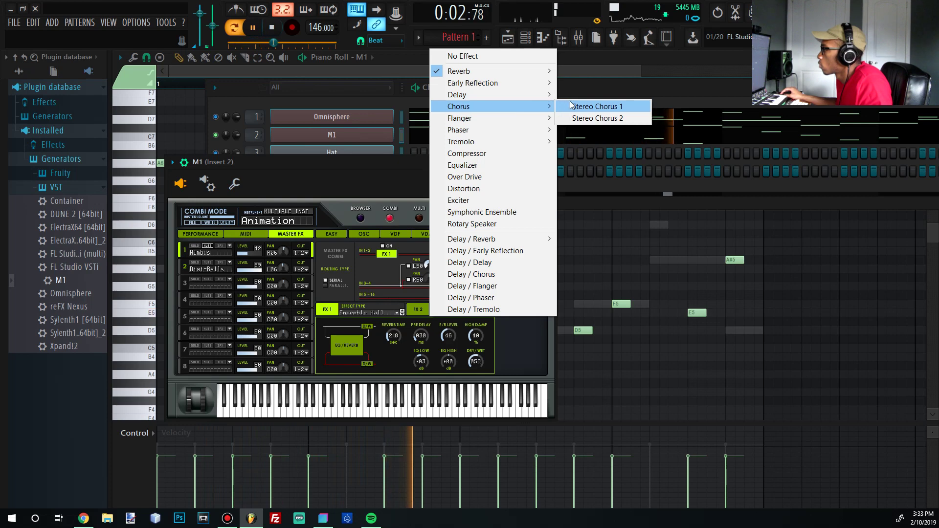
click(587, 106)
Step: Set the Ensemble Hall's reverb time to 4.9 sec, its pre-delay to 0 and its dry/wet mix to 76
click(330, 309)
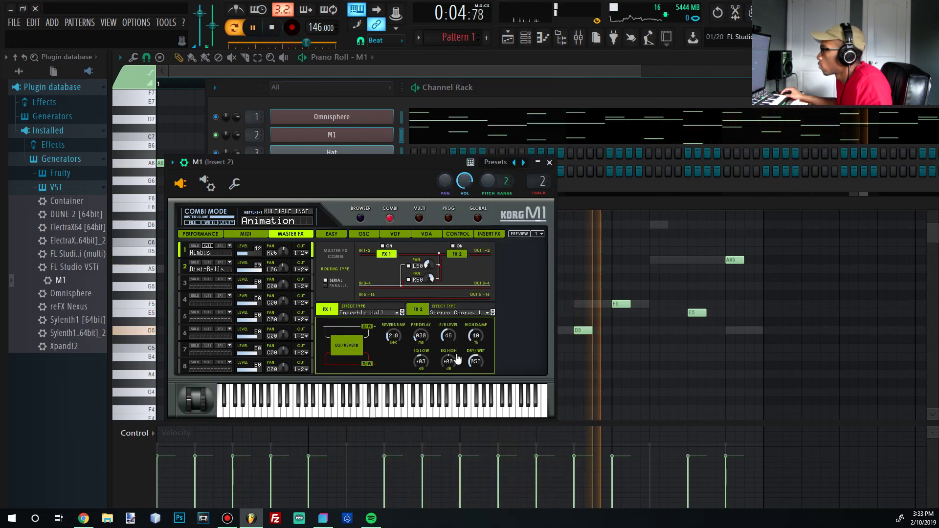
drag(391, 335, 391, 327)
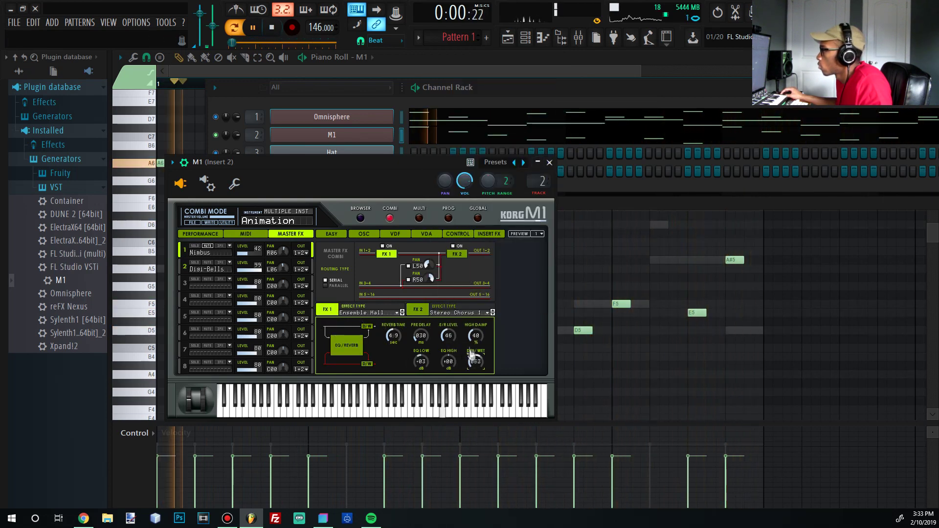
drag(475, 362, 473, 367)
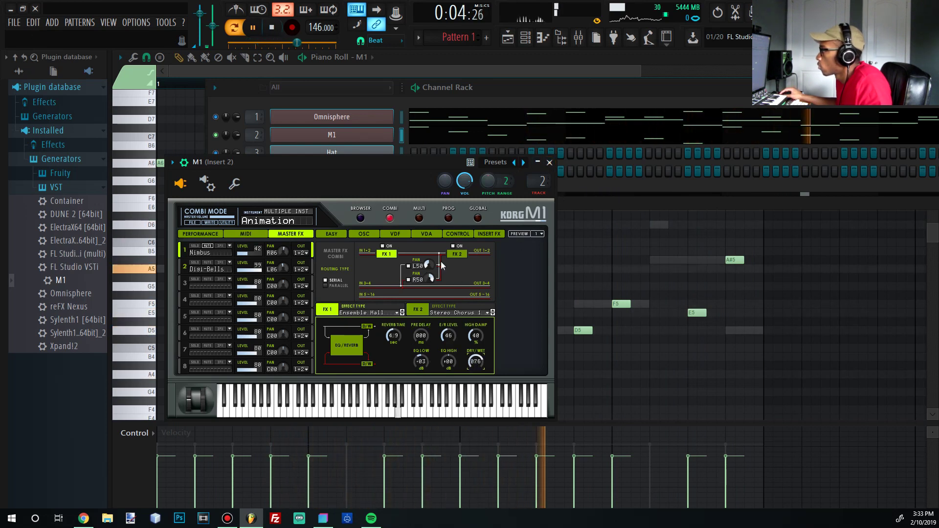
Step: Return to the M1 piano roll and add a 12-step D4 bass note at the start of bar 1
click(578, 37)
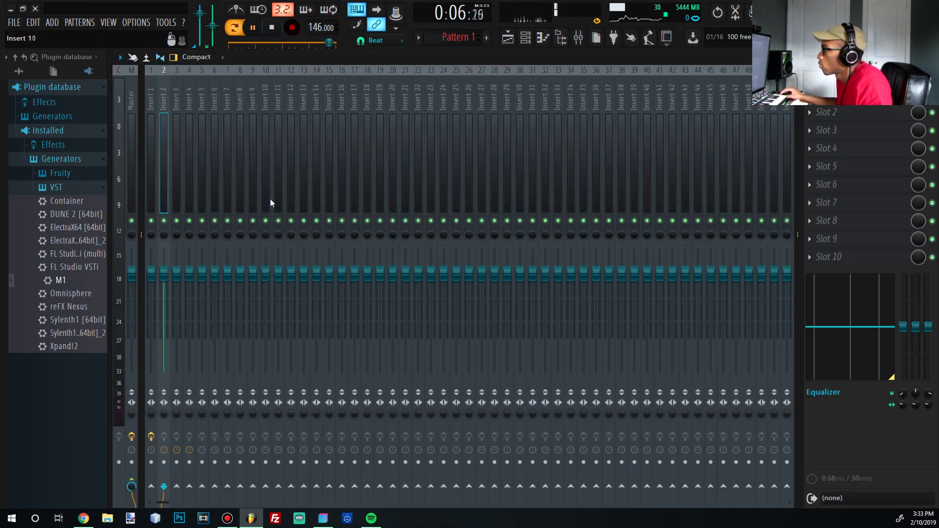
click(525, 39)
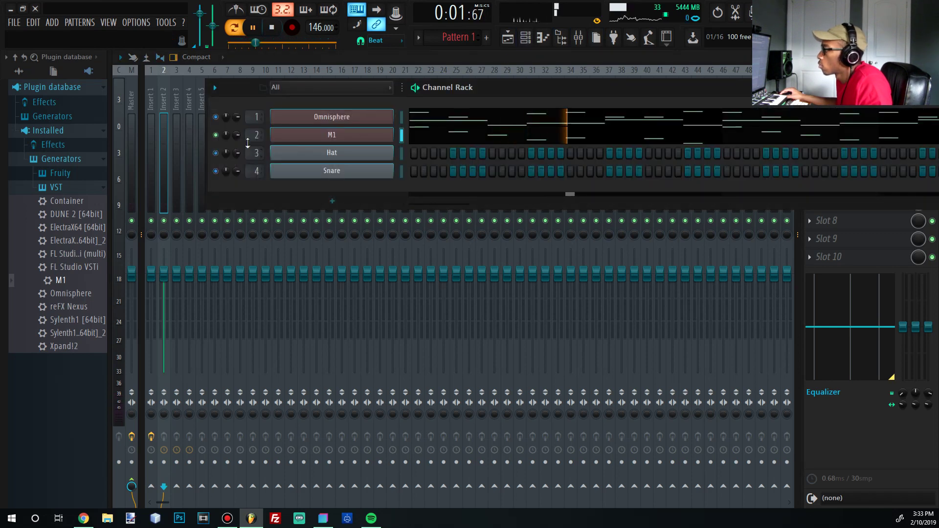
click(434, 141)
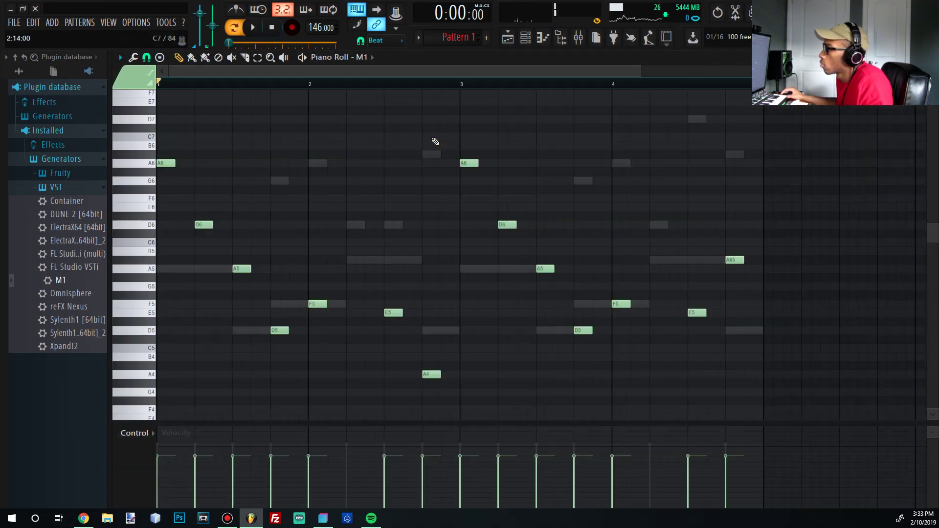
scroll(217, 361, down, 3)
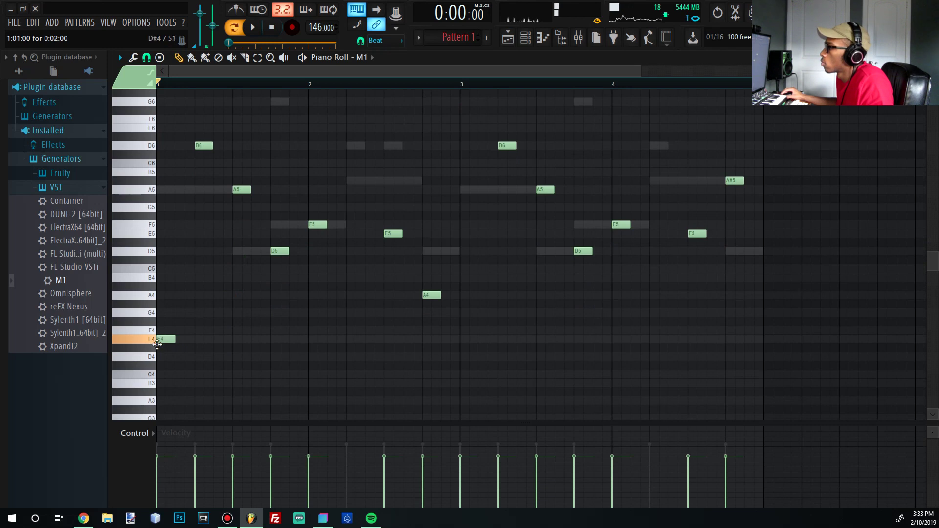
key(space)
drag(169, 357, 263, 358)
key(space)
Step: Set the mod depth of M1's Stereo Chorus 1 to 99 and pull its dry/wet mix back from fully wet during playback
click(524, 42)
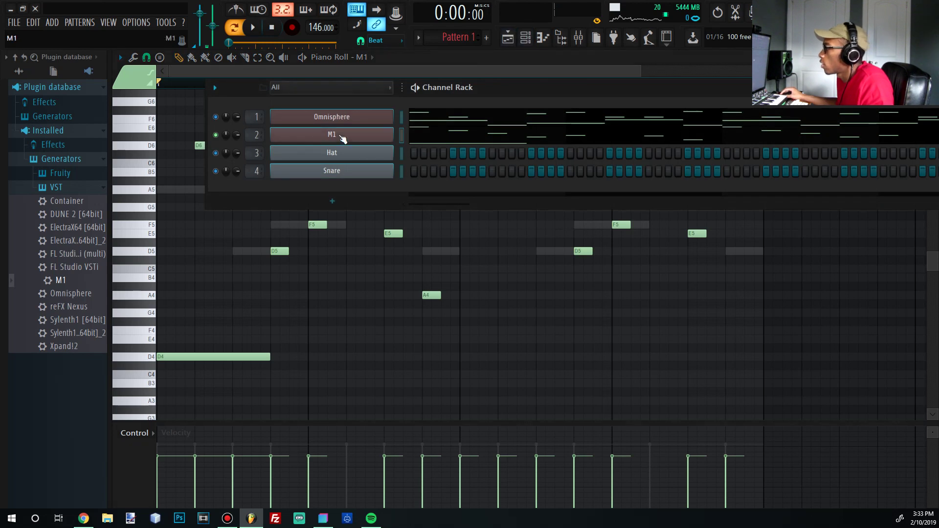
click(342, 138)
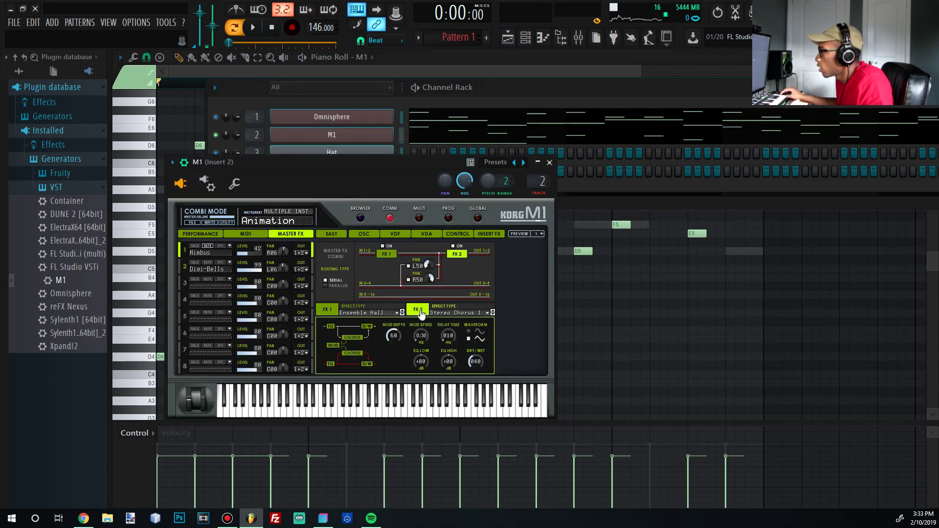
click(323, 311)
click(420, 311)
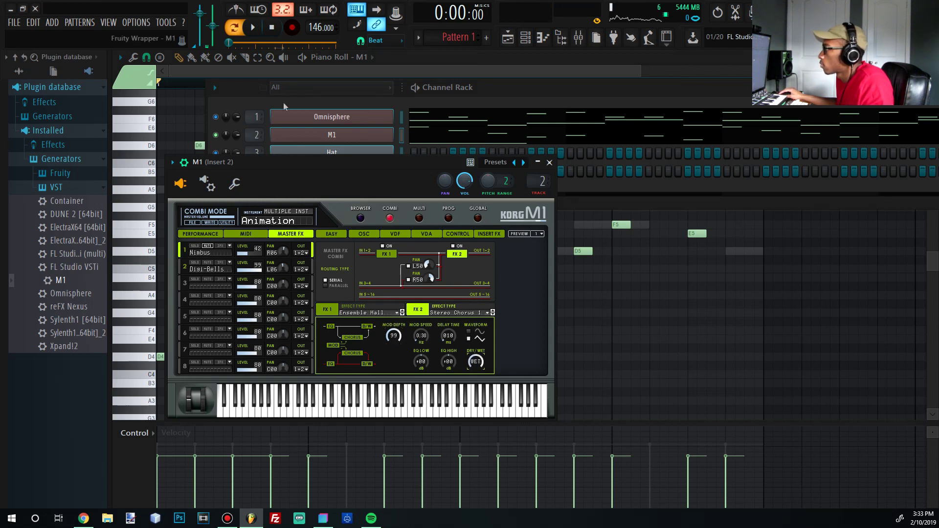
key(space)
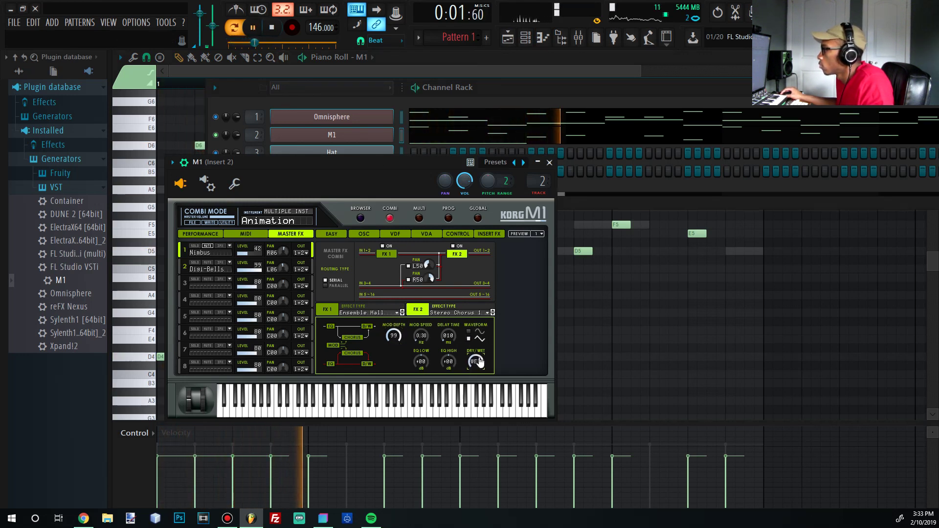
drag(479, 363, 477, 374)
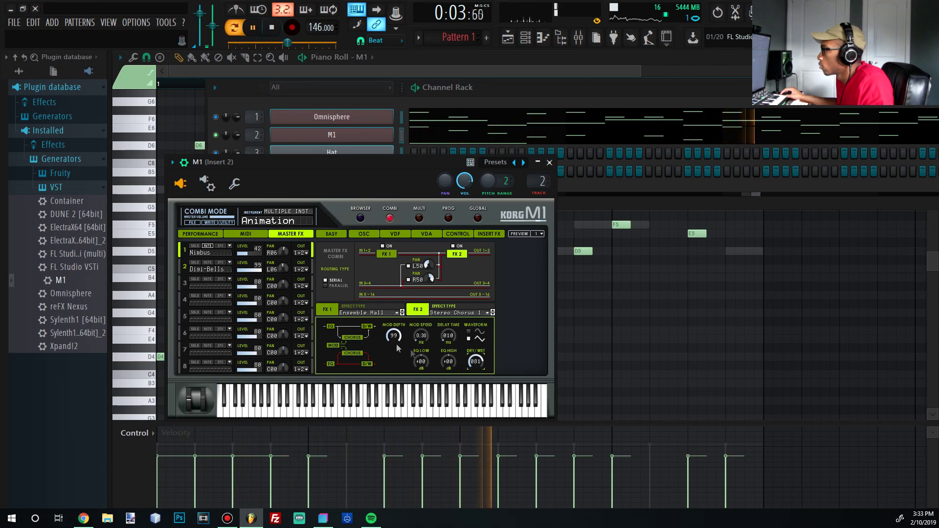
Step: Extend the D4 bass note to 24 steps and add an eight-step A#3 at 2:09 in the M1 piano roll
click(403, 69)
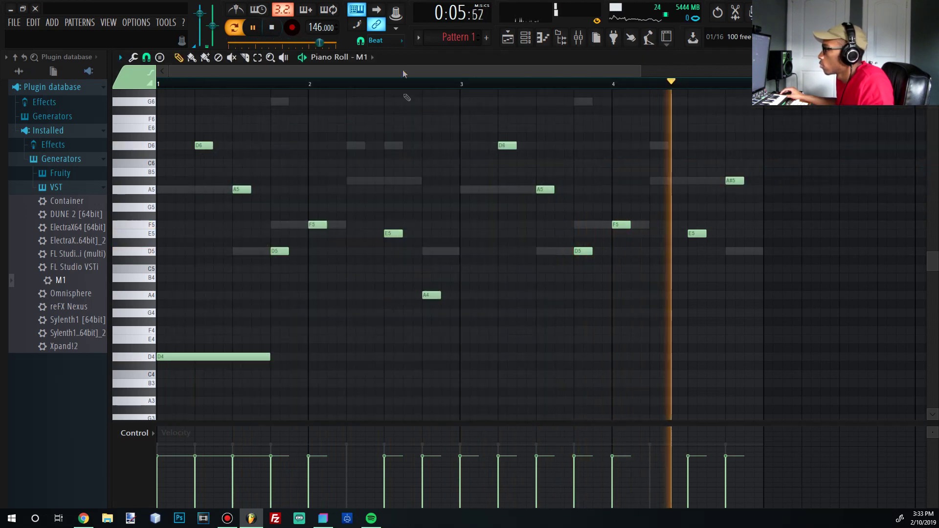
drag(270, 356, 308, 356)
click(377, 375)
key(space)
drag(379, 376, 386, 392)
key(space)
drag(308, 356, 384, 356)
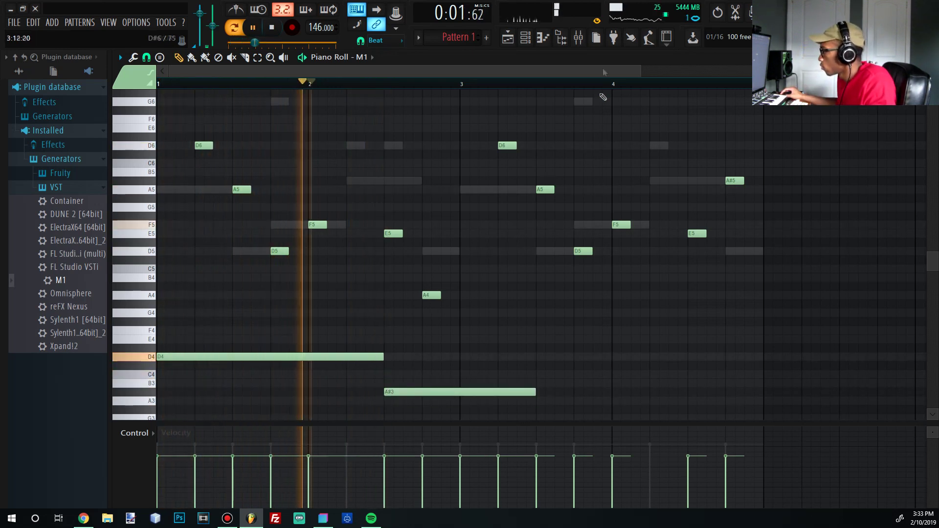
drag(536, 391, 463, 398)
Step: Add a 16-step A3 bass note at the start of bar 3 and play the pattern
key(space)
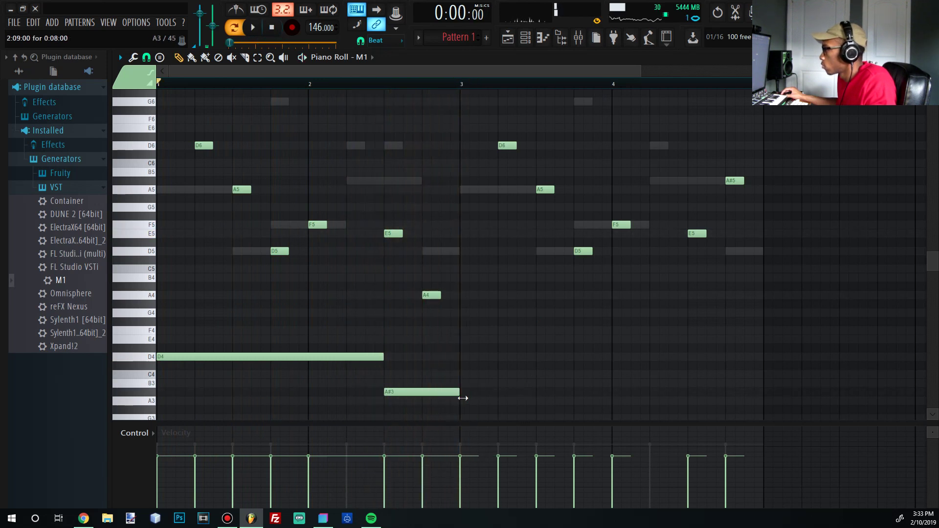
drag(535, 400, 610, 400)
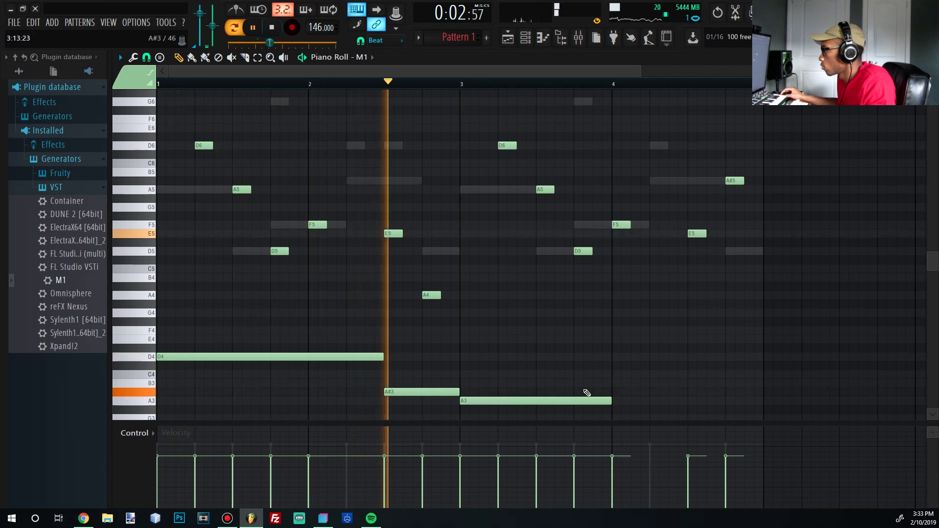
scroll(613, 385, down, 2)
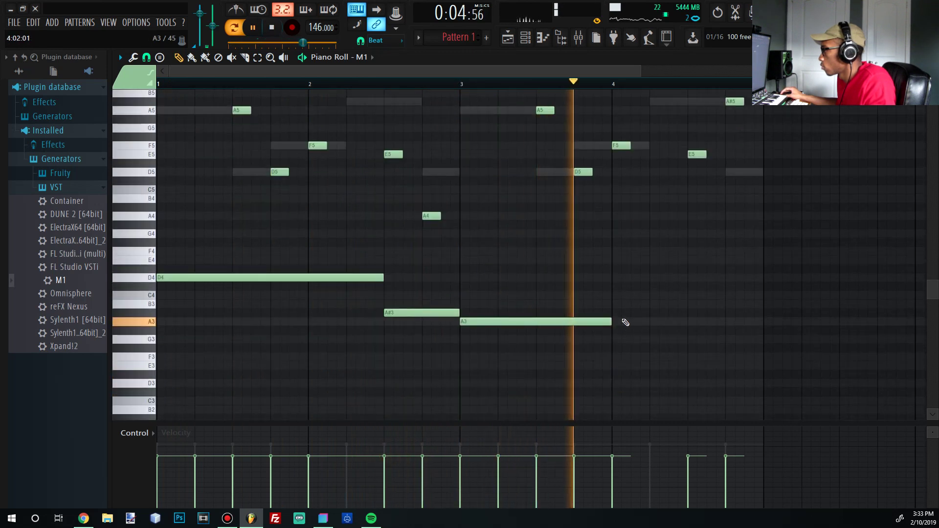
Step: Extend the A3 to 24 steps and add a G3 at 4:09, slicing it off at bar 5 to last eight steps
key(space)
click(654, 339)
key(space)
drag(611, 321, 719, 342)
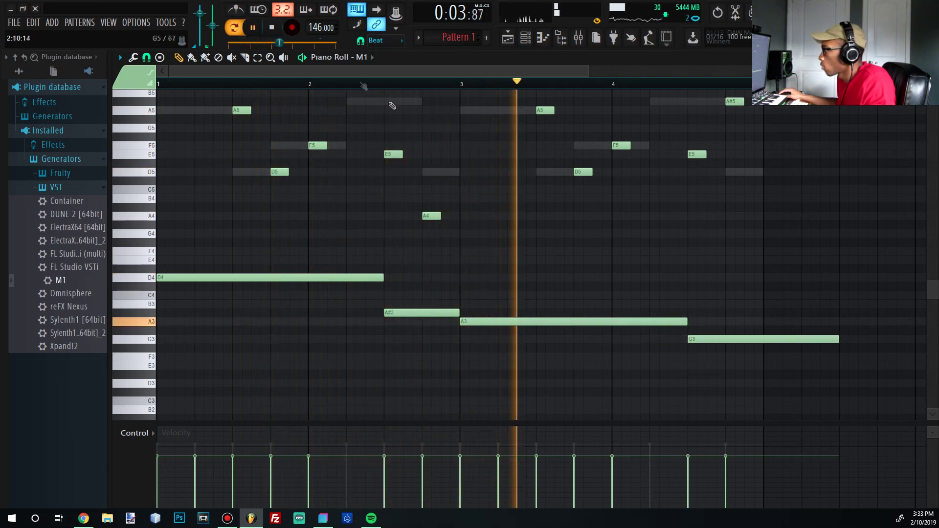
key(c)
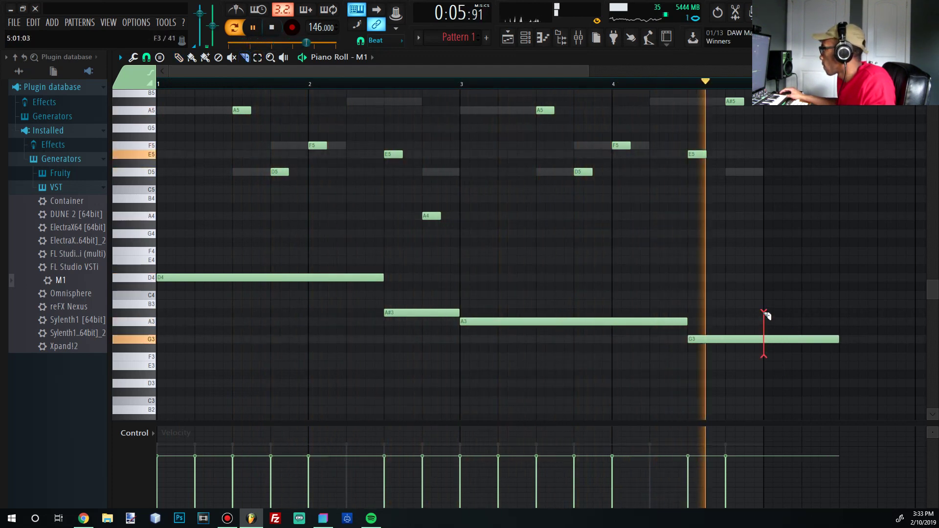
click(764, 314)
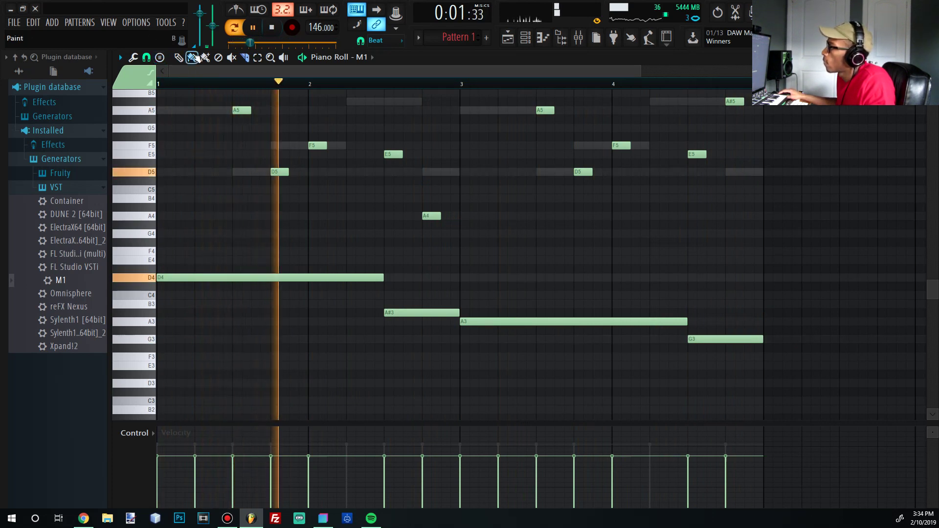
Step: Show the channel rack and mute the Omnisphere channel
scroll(357, 189, up, 4)
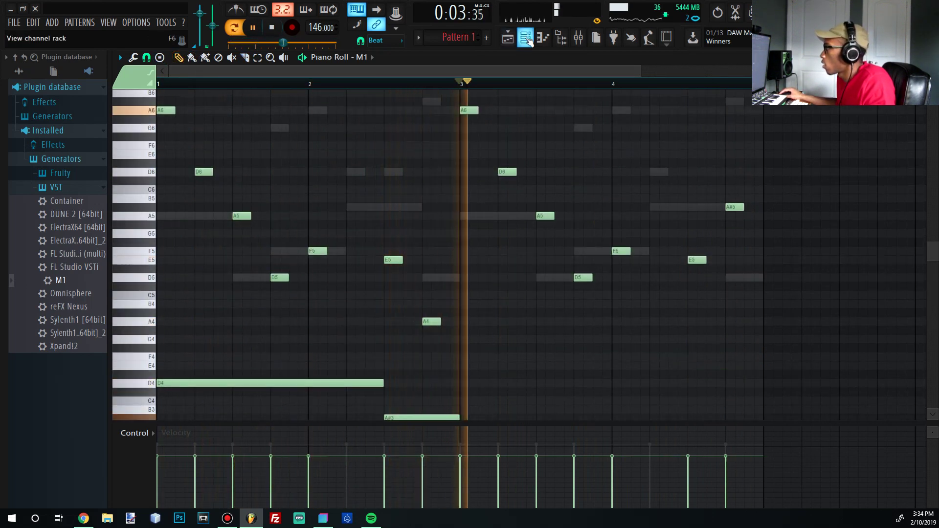
click(525, 38)
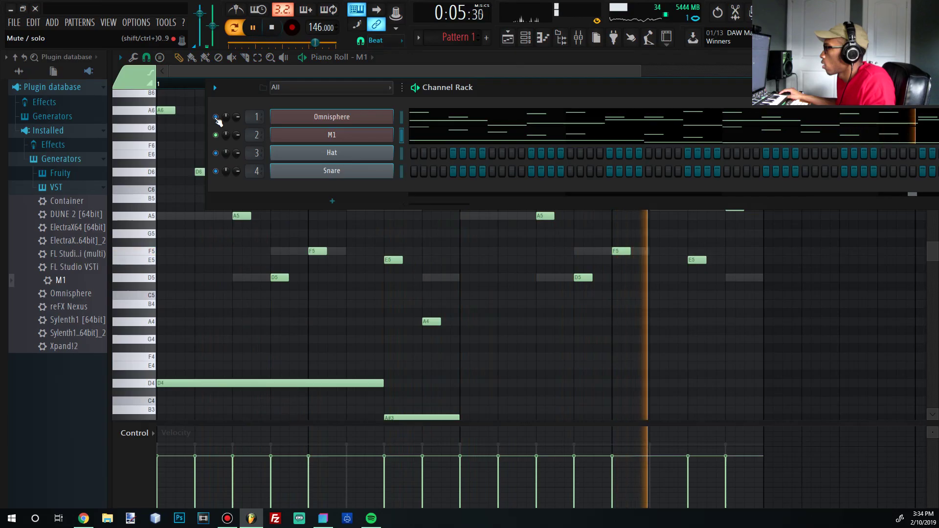
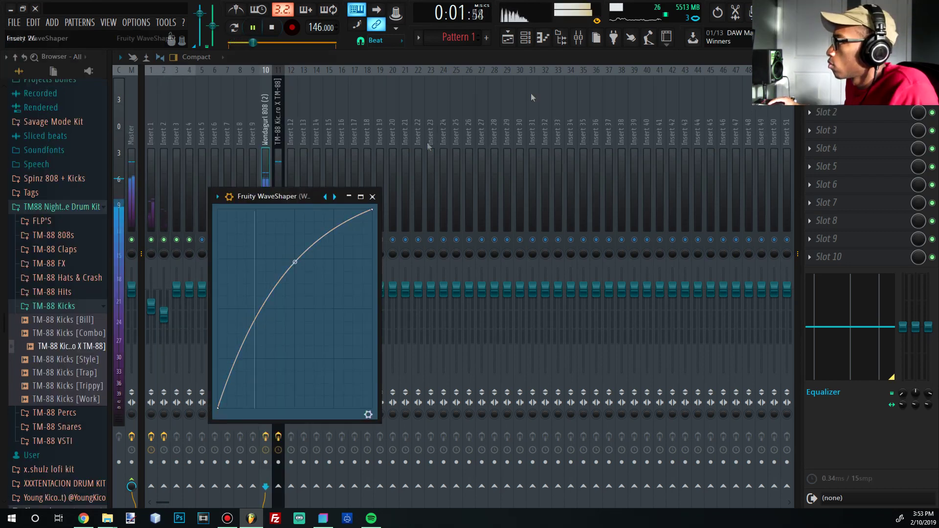
Step: In the Wondagurl 808 (2) piano roll, add a two-step D5 at the start of bar 2 and a two-step A#5 at 2:05
click(540, 42)
right_click(291, 267)
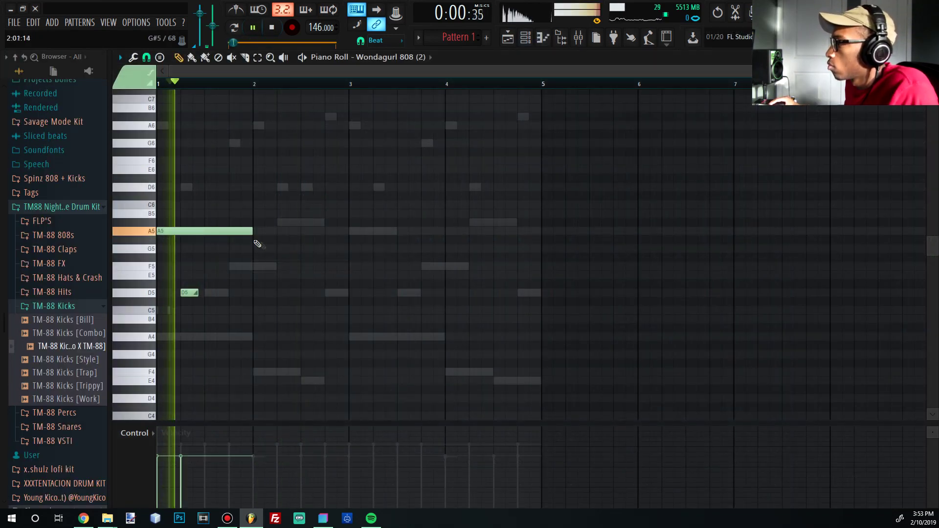
key(space)
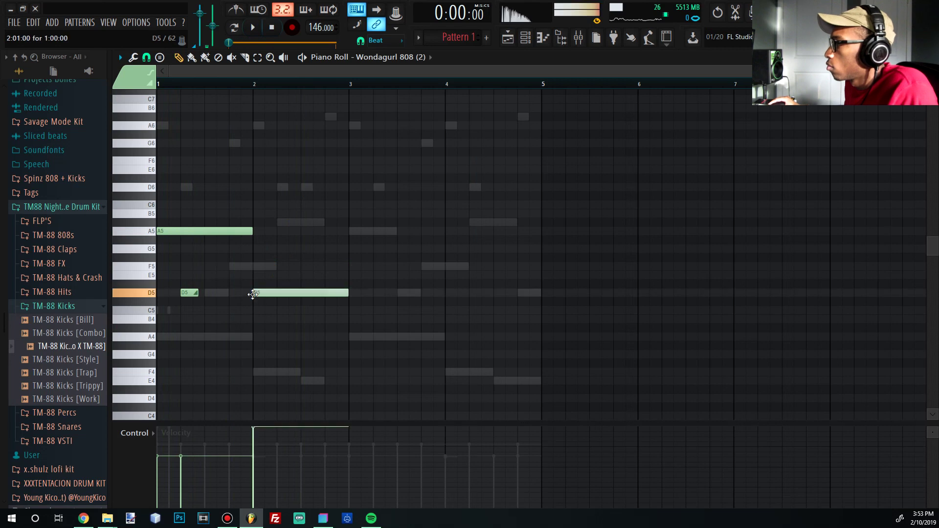
click(254, 292)
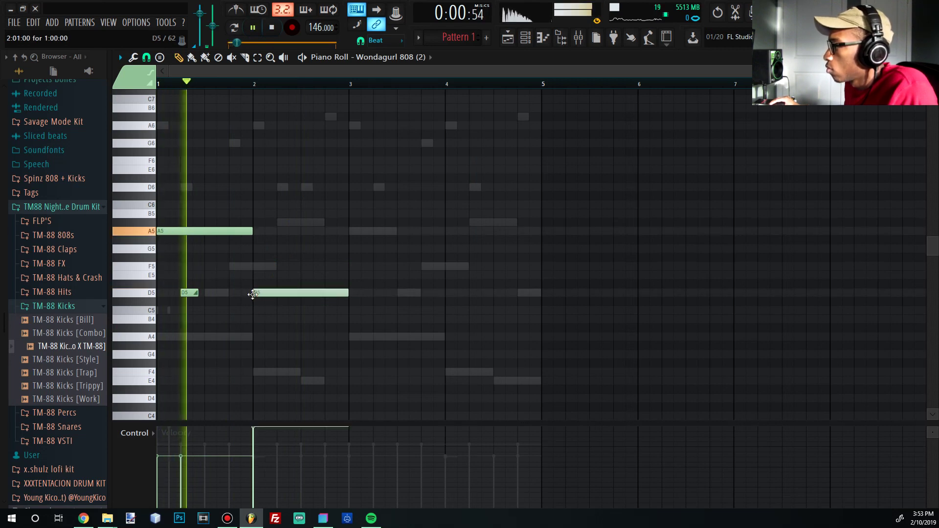
key(space)
drag(341, 294, 276, 294)
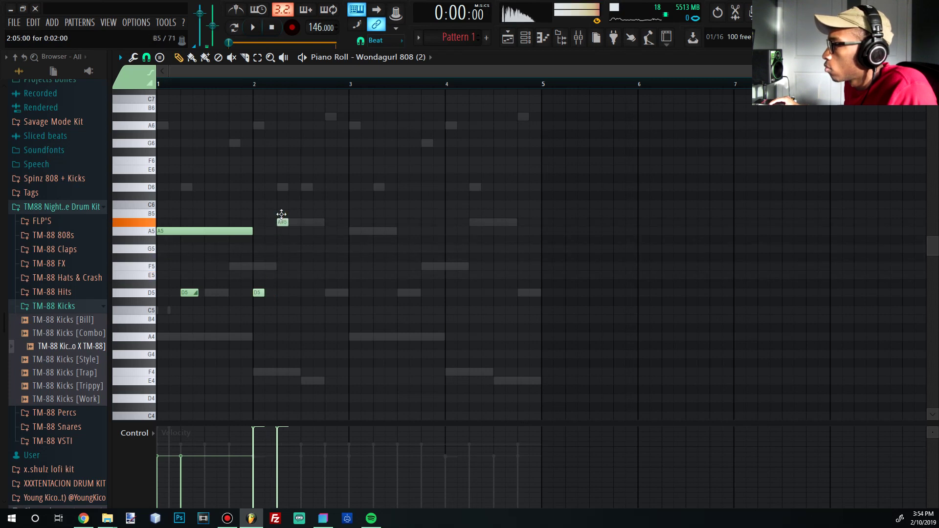
Step: Extend the bar 2 D5 to nine steps and make the A#5 at 2:05 a slide note
key(space)
drag(263, 292, 306, 292)
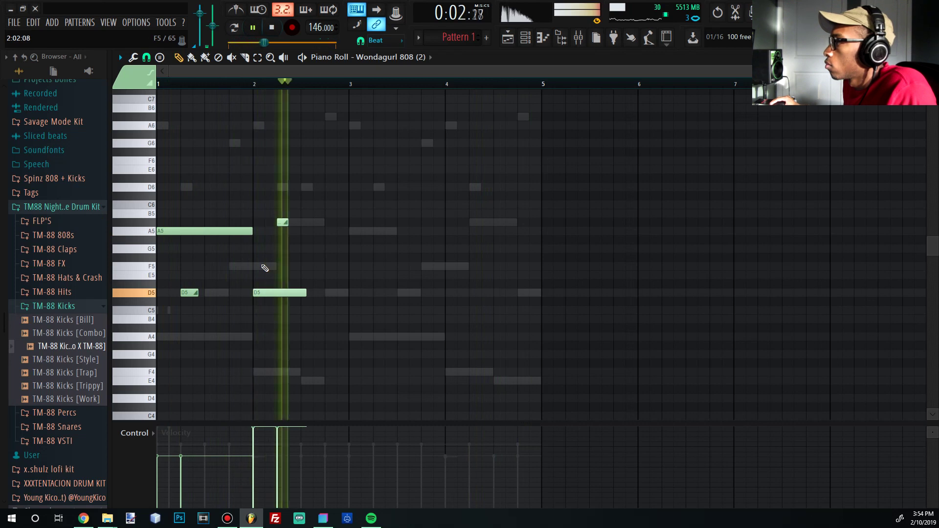
key(space)
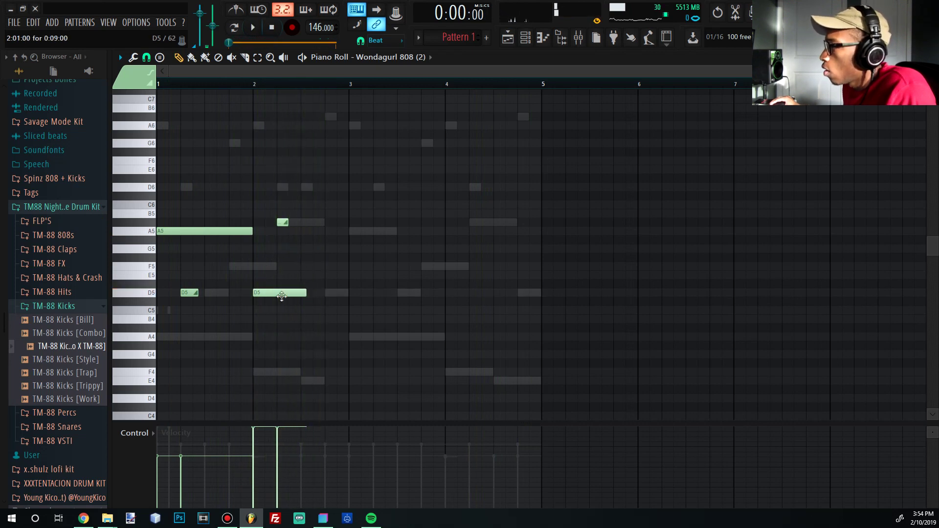
Step: Lower the velocity of the bar 2 D5 and A#5 to match the opening 808 notes, and play the pattern
drag(319, 306, 275, 219)
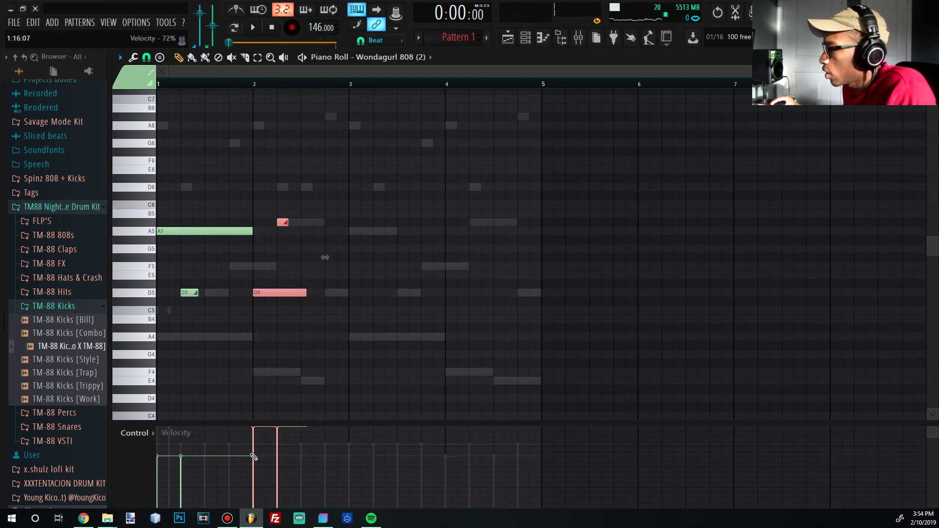
key(space)
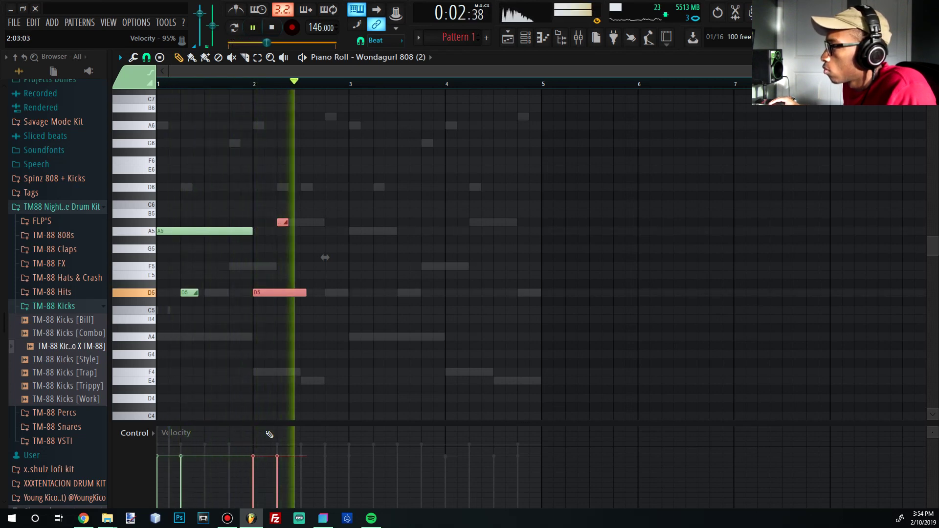
key(space)
key(space)
Step: Shorten the opening A5 808 note to 14 steps and replay the pattern
drag(358, 341, 283, 194)
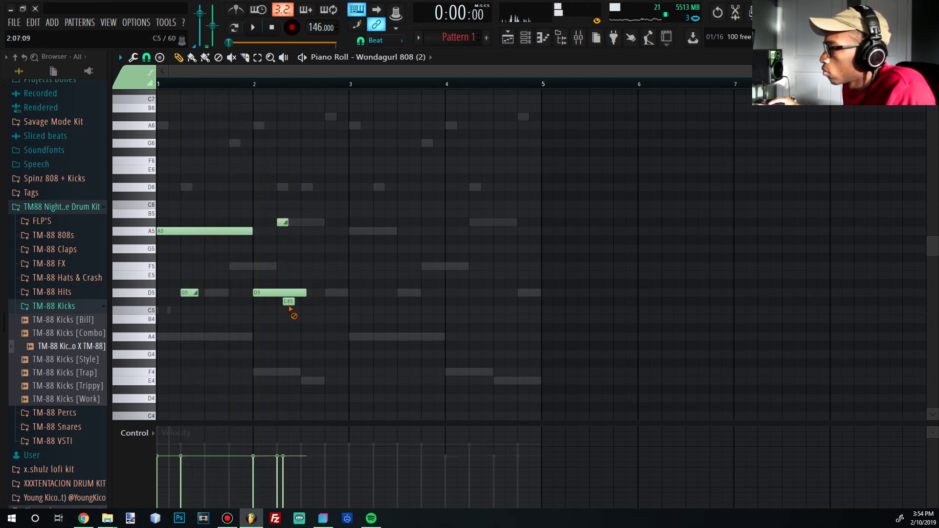
key(space)
drag(252, 231, 240, 233)
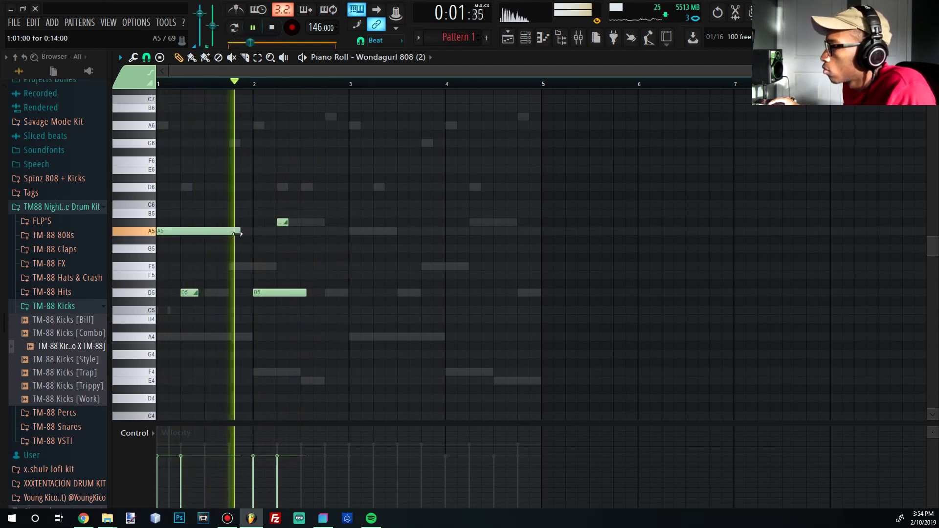
key(space)
key(space)
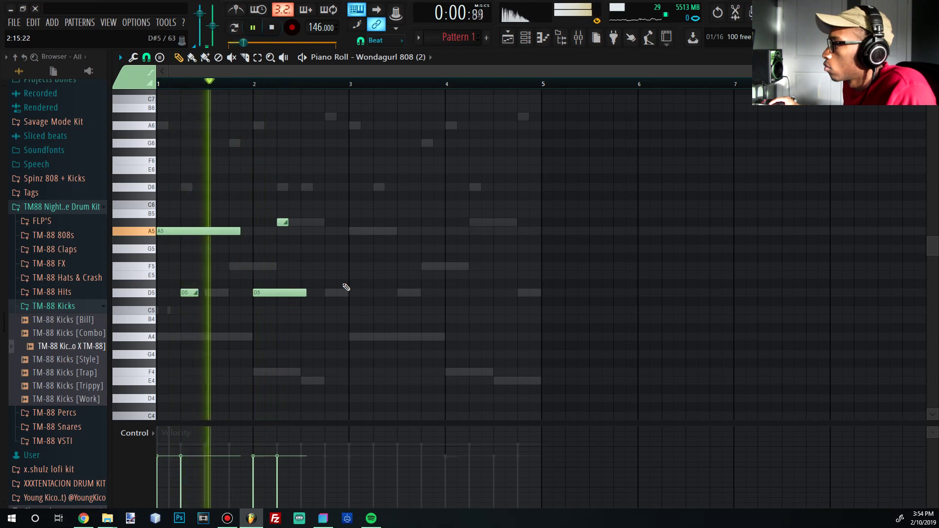
Step: Move the bar 2 D5 and its A#5 slide four steps later, so the D5 starts at 2:05
key(space)
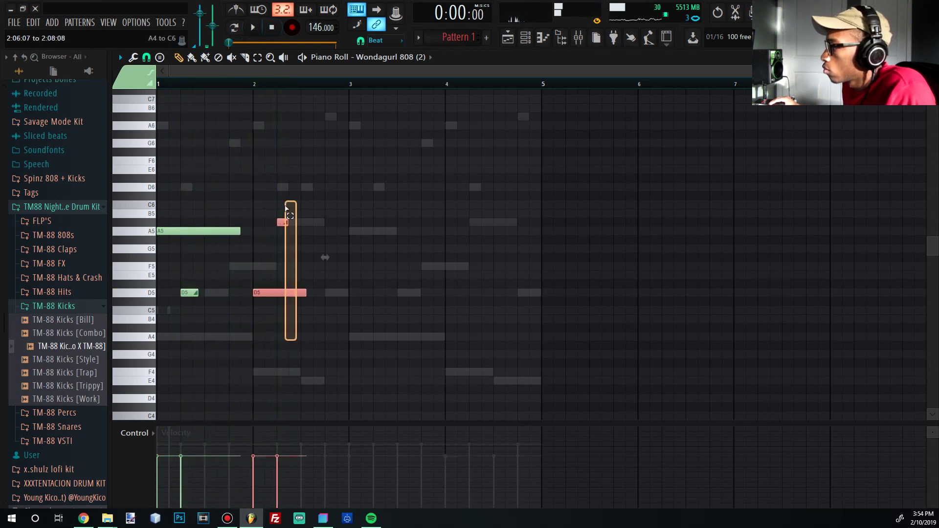
key(space)
drag(273, 292, 298, 291)
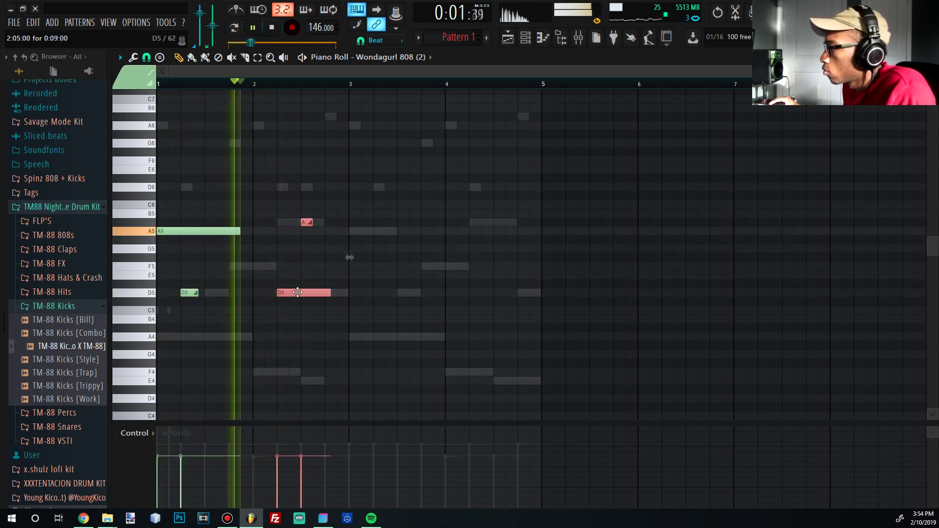
key(space)
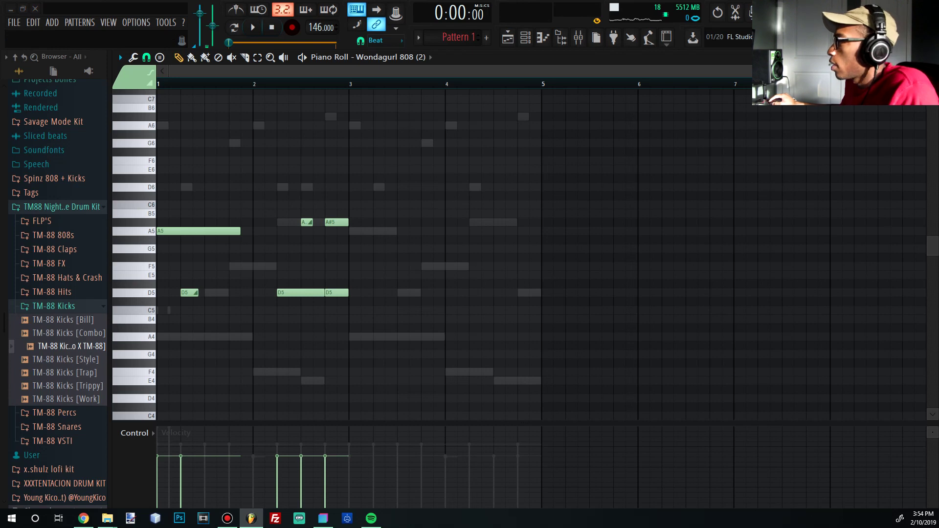
Step: Turn the four-step D5 at 2:13 into a slide note and play the pattern
double_click(336, 292)
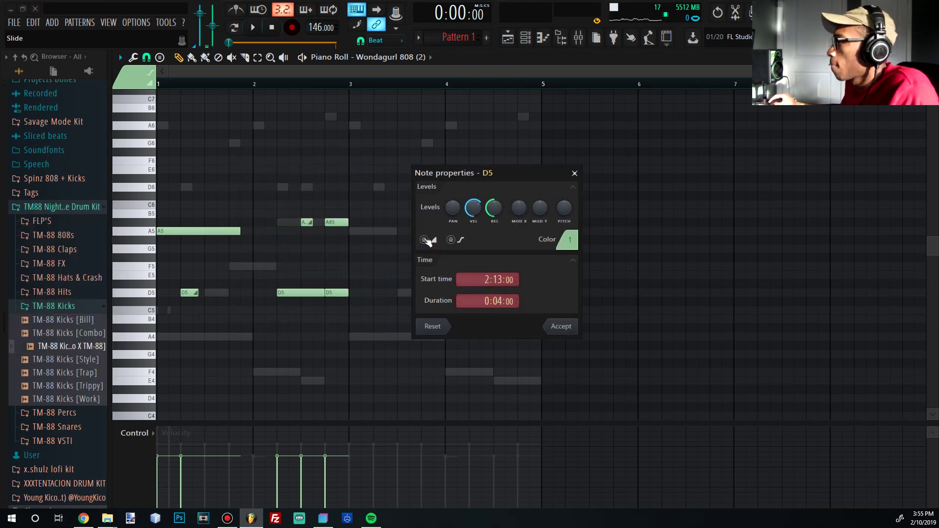
click(561, 326)
key(space)
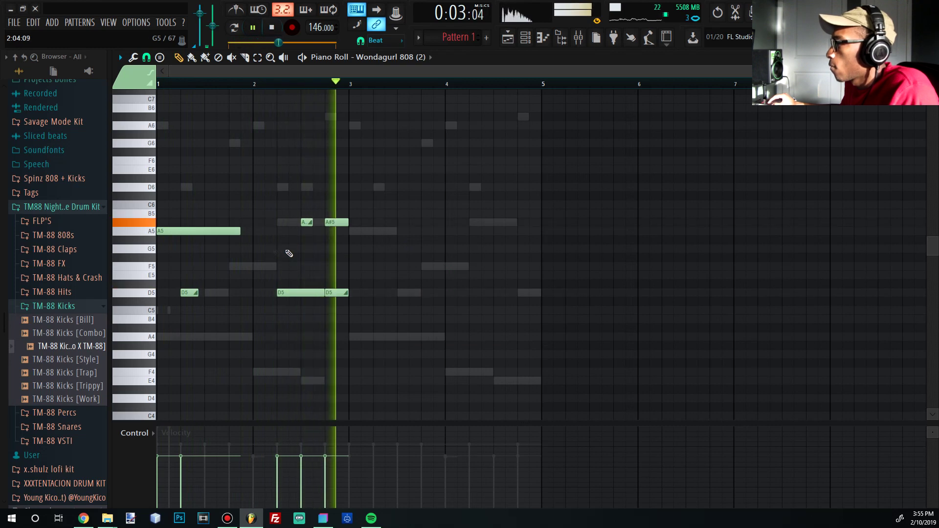
Step: Add an A5 808 note at the start of bar 3 and extend it to 12 steps
key(space)
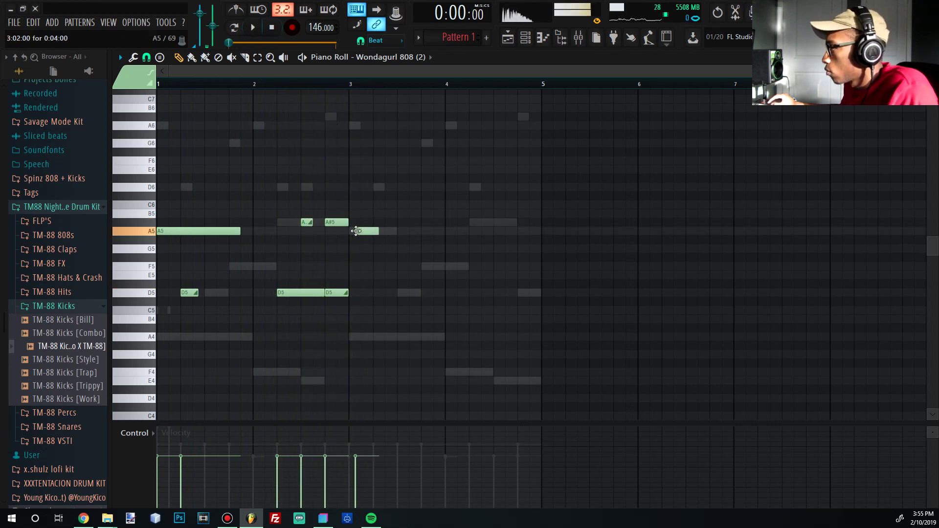
key(space)
drag(372, 230, 419, 231)
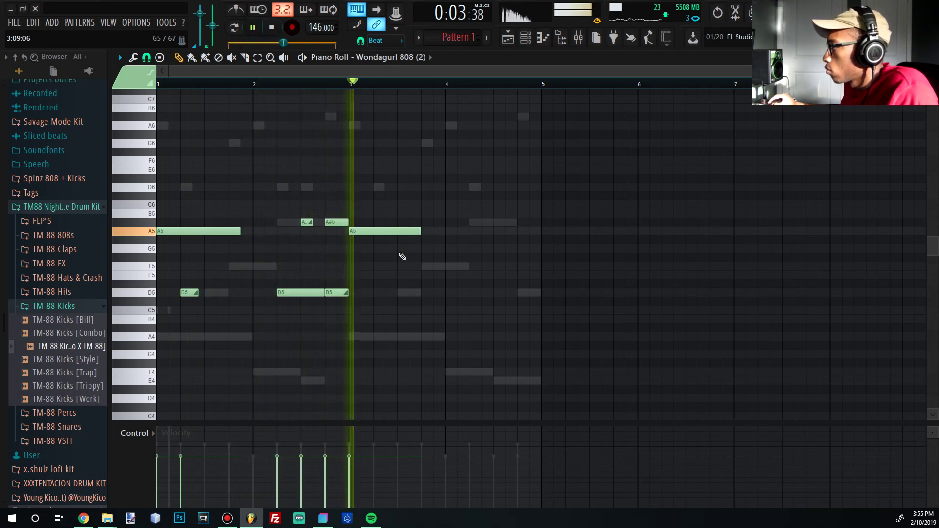
key(space)
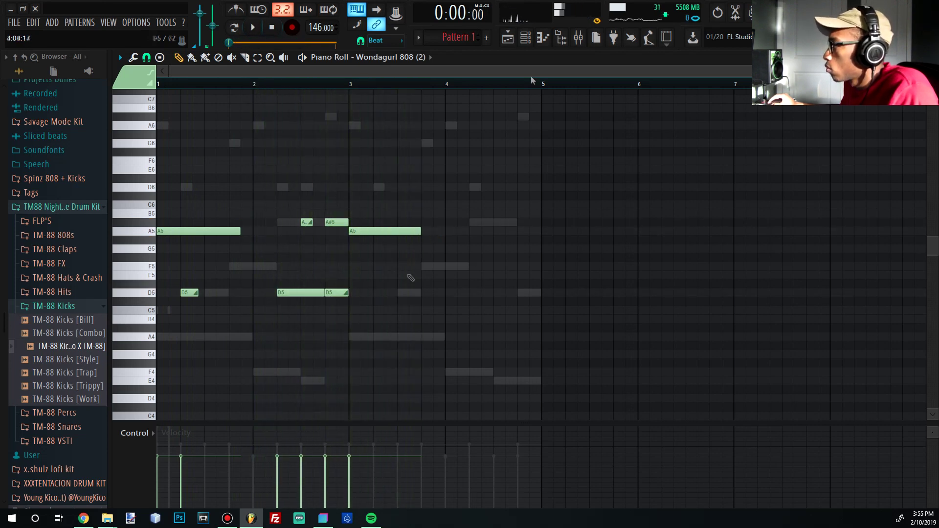
Step: In the channel rack, add TM-88 Kicks [Metro X TM-88] hits at 1:15, 2:05, 2:13 and 3:01 during playback
click(526, 38)
key(space)
click(609, 189)
click(687, 189)
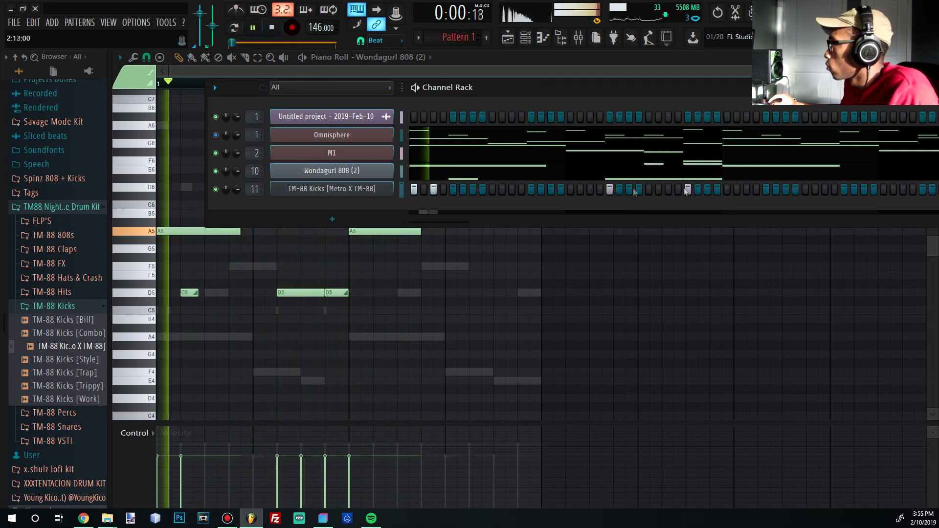
click(551, 189)
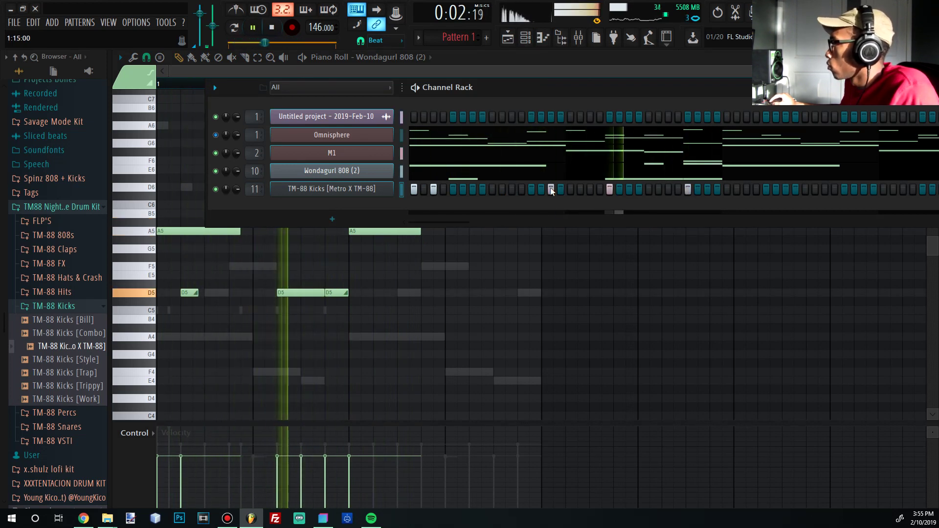
click(727, 189)
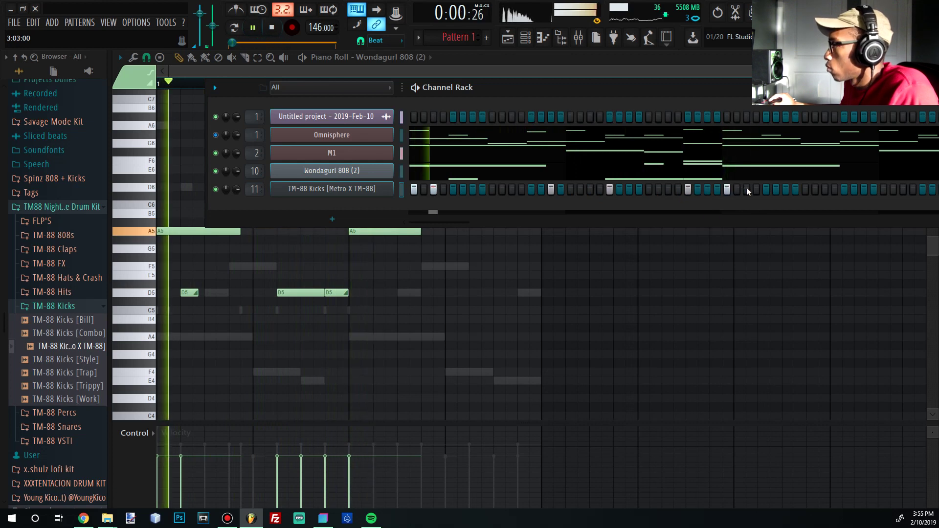
Step: Shorten the bar 3 A5 in the 808 piano roll to four steps
key(F6)
drag(420, 232, 370, 235)
key(space)
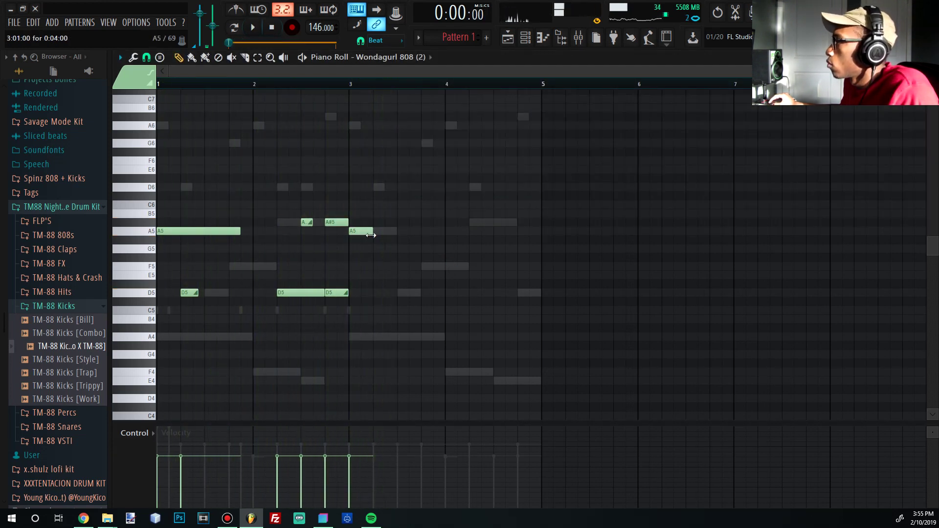
Step: Add a four-step E at 3:06 after the bar 3 A and transpose the whole 808 line up one octave
key(space)
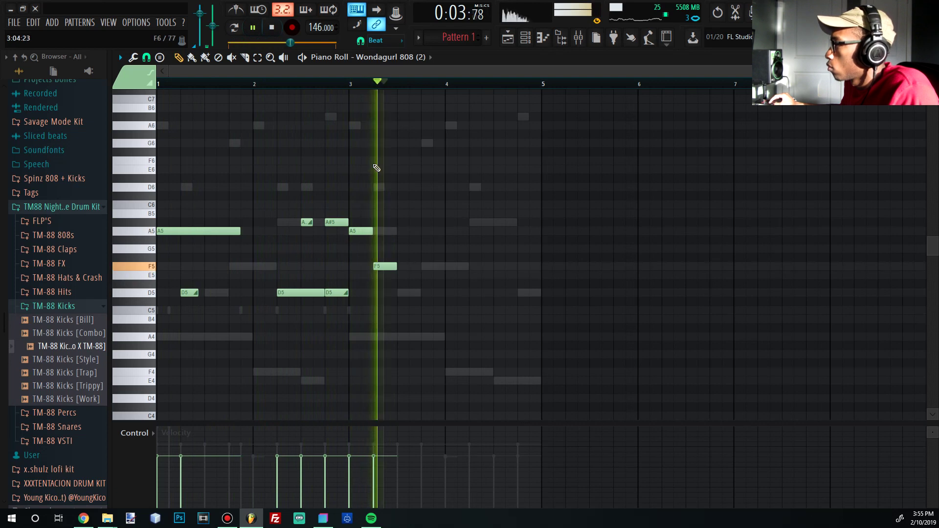
key(space)
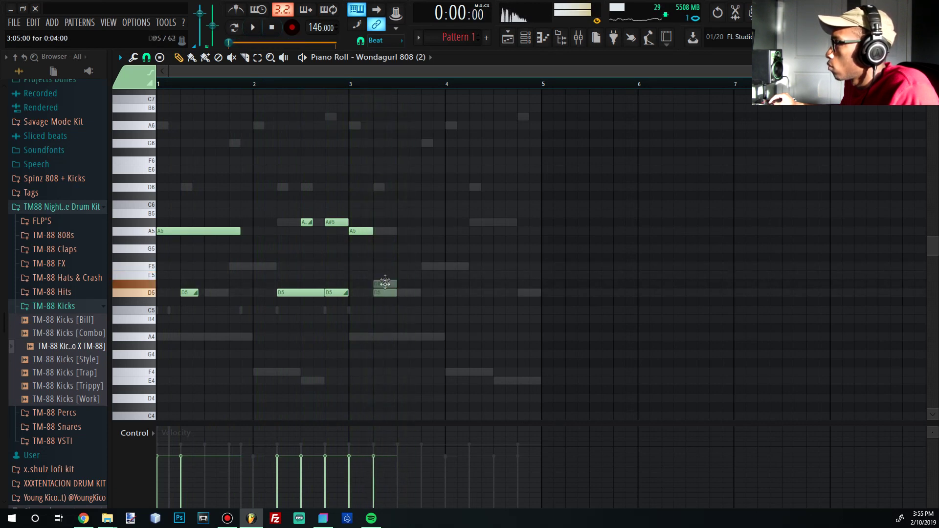
key(ctrl+Up)
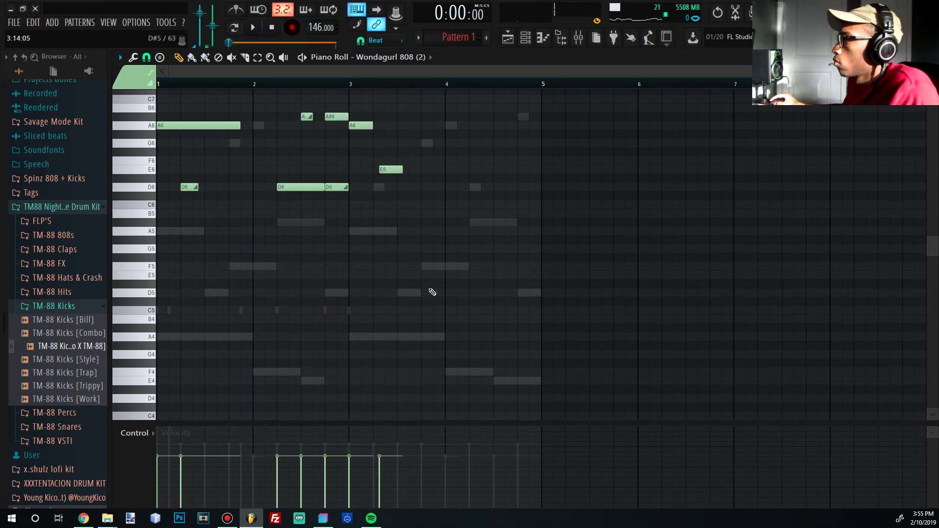
key(space)
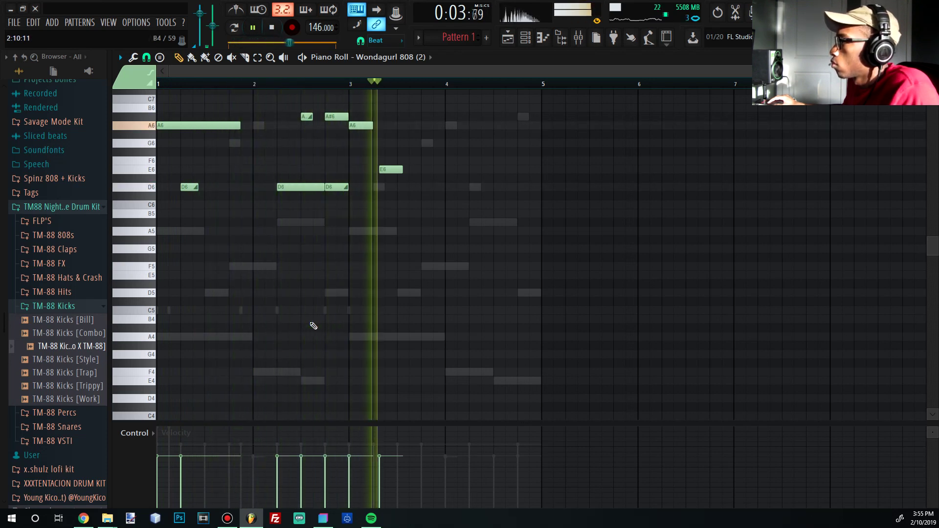
Step: Shorten the D6 808 note at 2:05 to seven steps and replay the pattern
key(space)
ctrl+scroll(331, 196, up, 3)
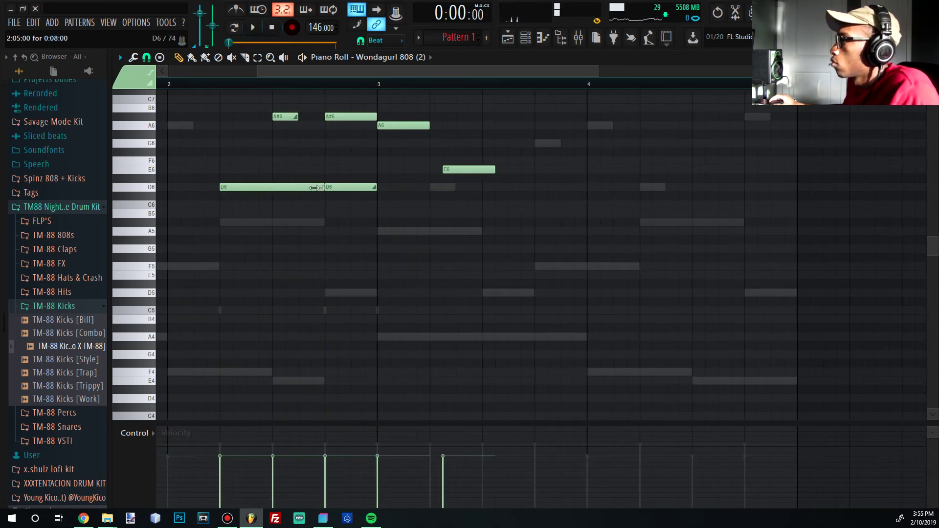
ctrl+scroll(310, 235, down, 3)
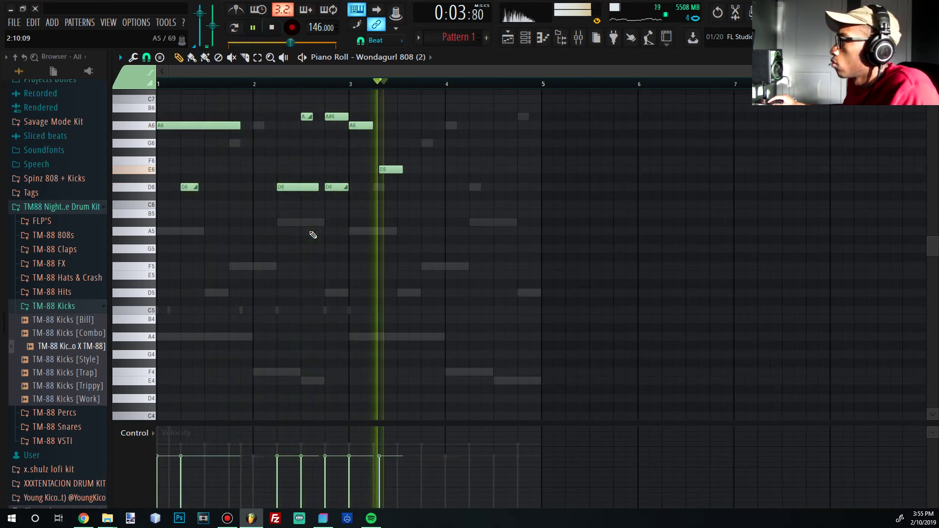
key(space)
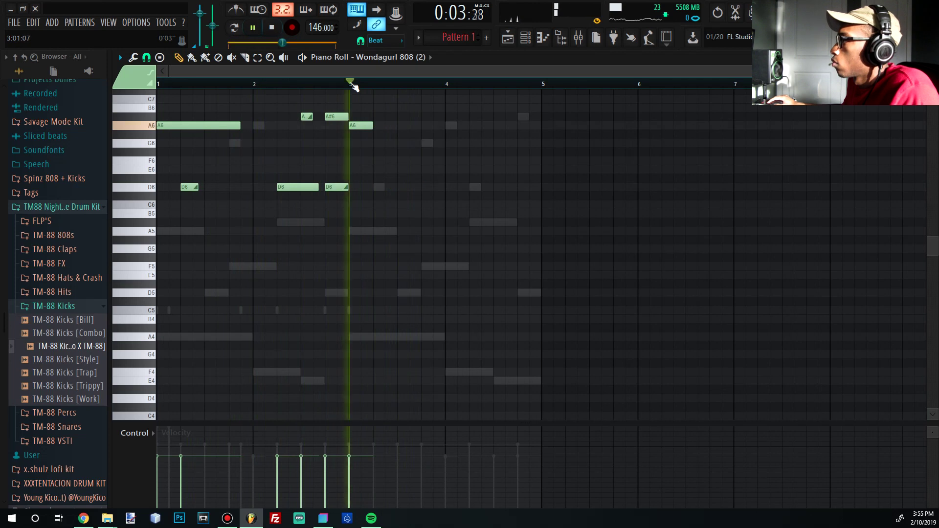
Step: Extend the bar 3 A6 to eight steps and replace the E6 after it with an eight-step E6 at 3:09
key(space)
key(space)
drag(376, 125, 397, 125)
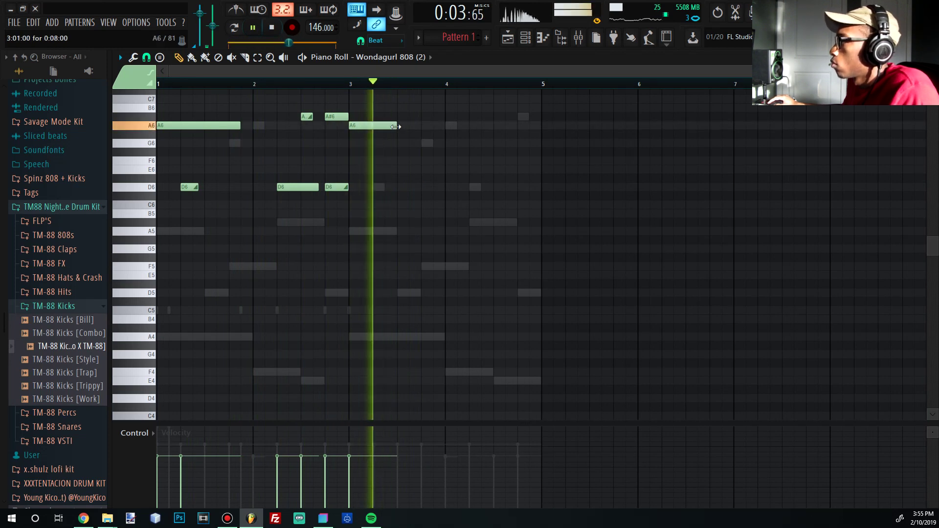
key(space)
click(399, 169)
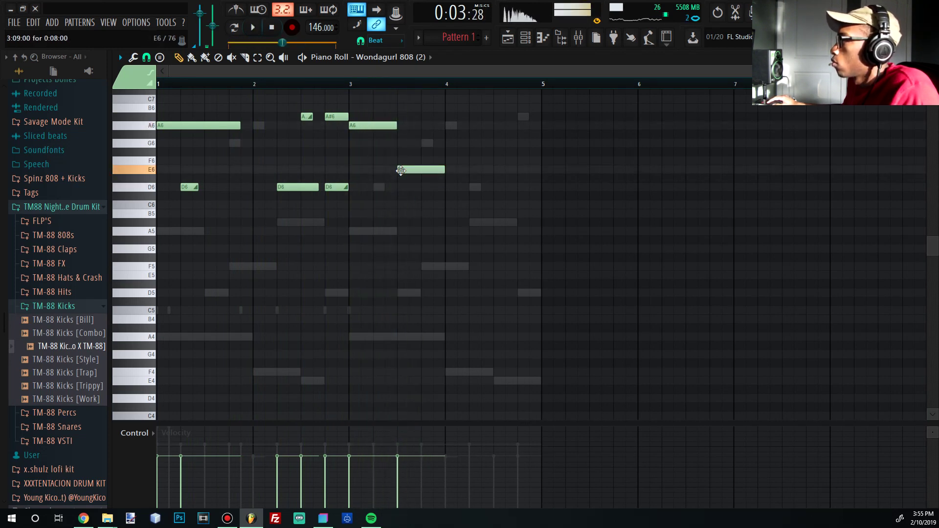
Step: Lengthen the bar 3 A6 808 note so it overlaps the start of the following E6, and replay the pattern
key(space)
drag(396, 125, 415, 127)
key(space)
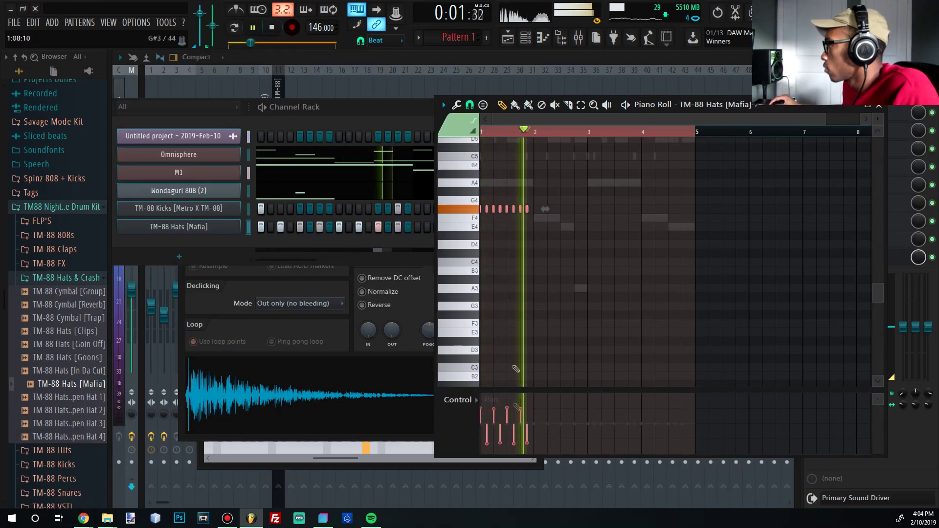
Step: Narrow the alternating left-right panning of the bar 1 TM-88 Hats notes, bringing their pan values closer to centre
drag(486, 421, 481, 419)
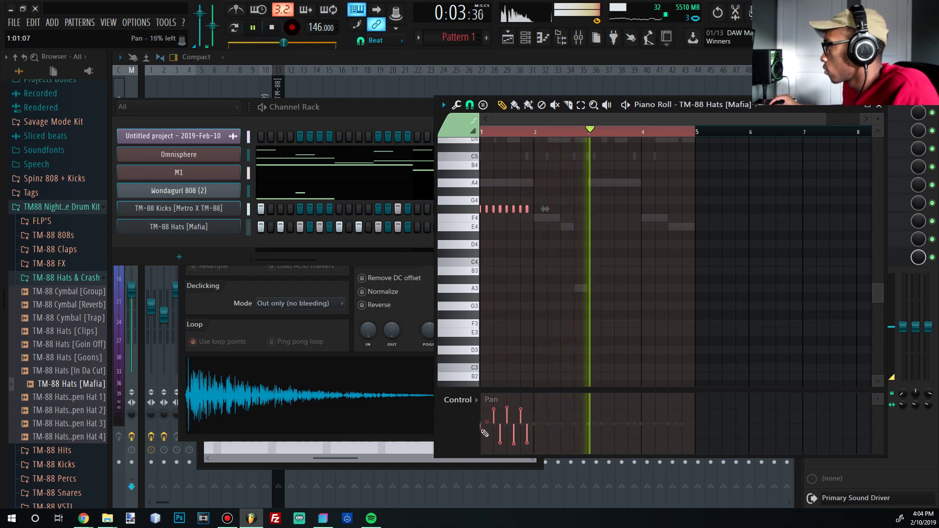
mouse_move(480, 419)
mouse_down()
mouse_move(499, 427)
mouse_move(522, 414)
mouse_move(526, 429)
mouse_up()
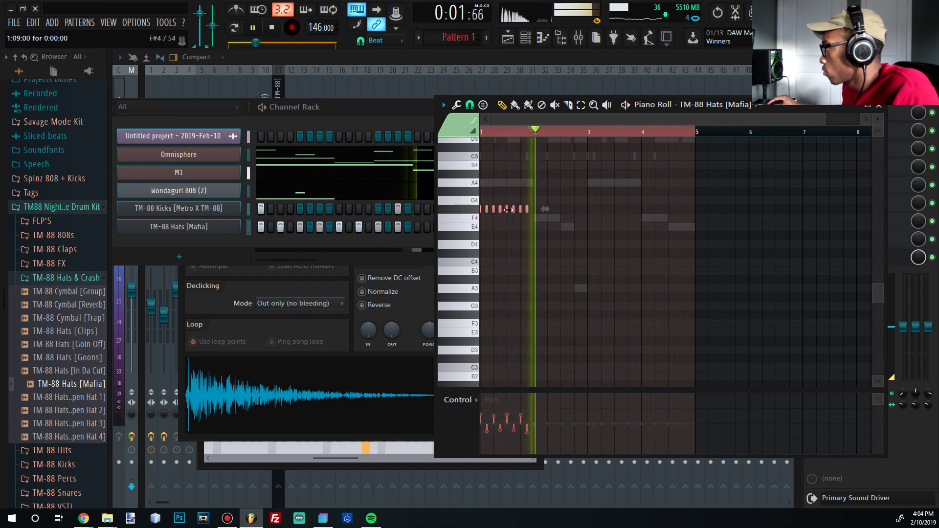
Step: Duplicate the bar 1 hi-hat notes into bar 2, and copy both bars into bars 3 and 4
drag(506, 210, 564, 211)
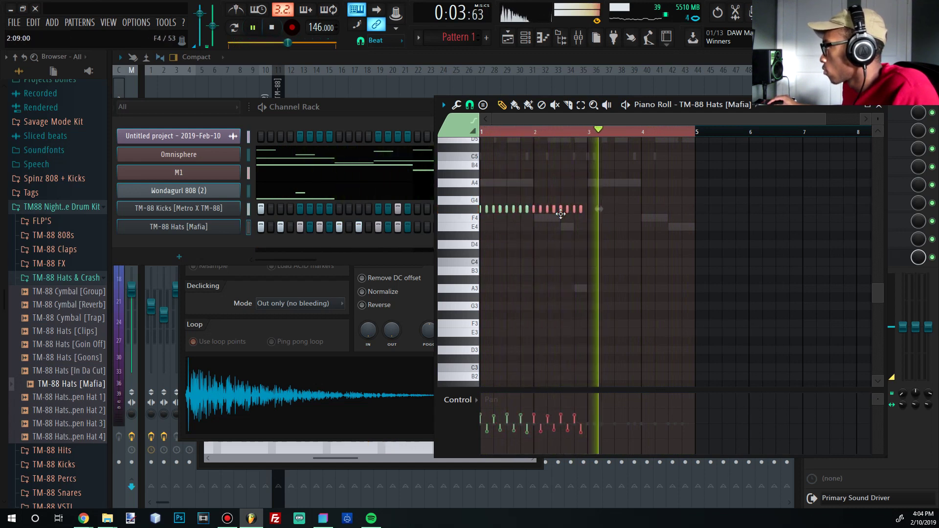
key(ctrl+a)
key(ctrl+b)
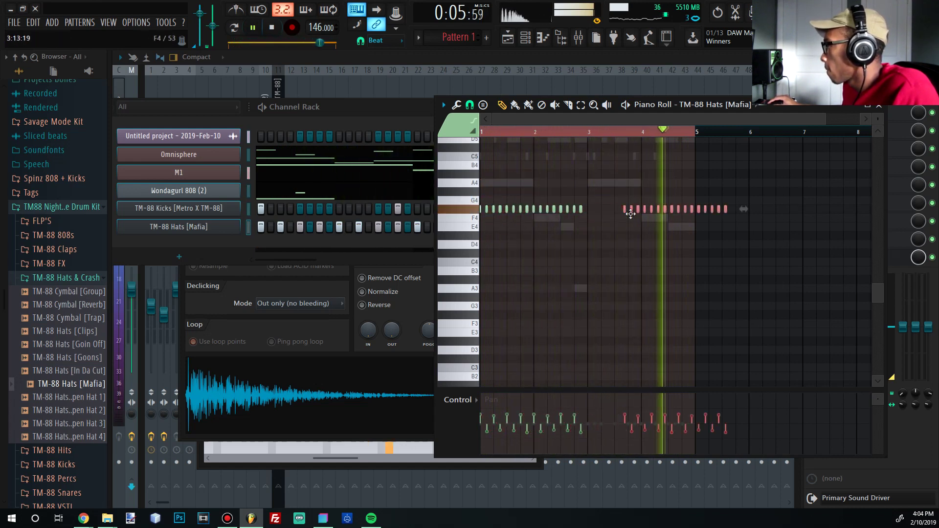
drag(705, 232, 579, 200)
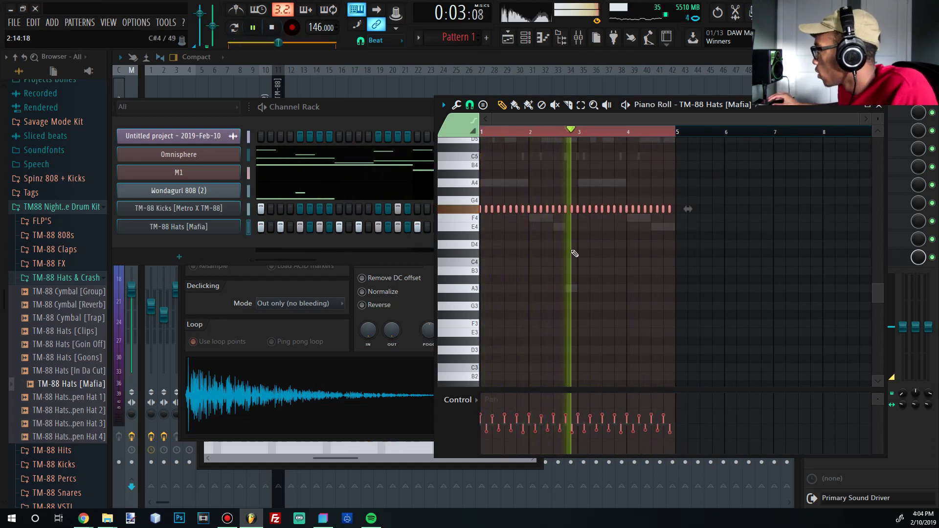
Step: Stretch all the hi-hat notes to legato and extend the last one to the end of bar 4
key(ctrl+l)
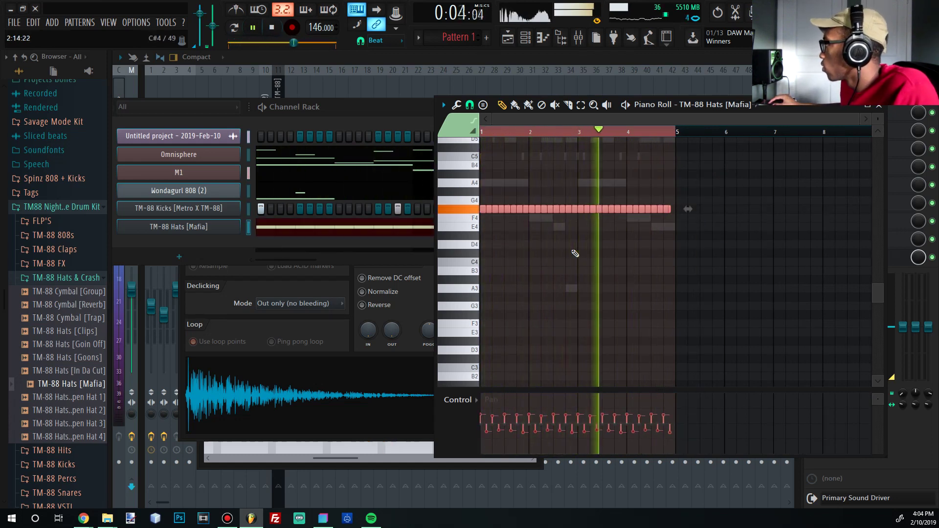
click(867, 107)
click(540, 170)
drag(533, 160, 540, 161)
click(199, 161)
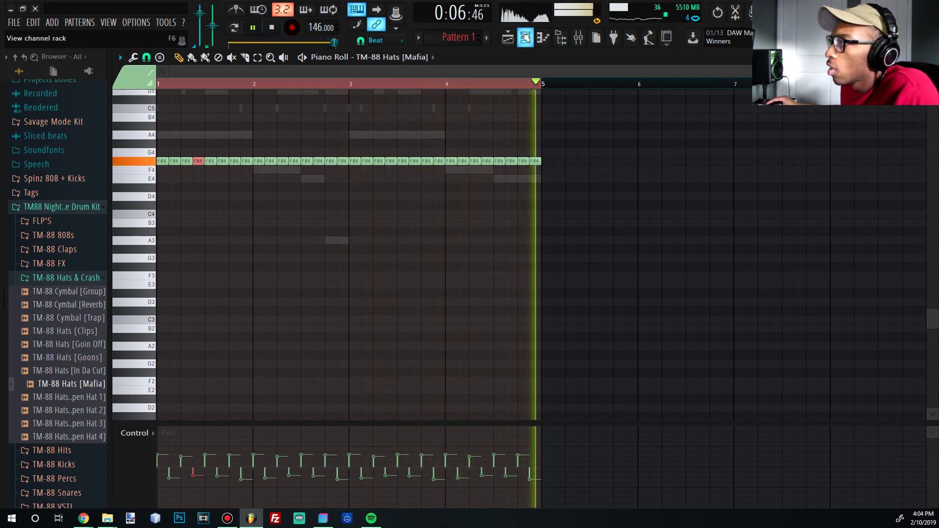
Step: Add the vybeSnare3 sample as a new channel below the hats and normalize it
click(524, 36)
key(space)
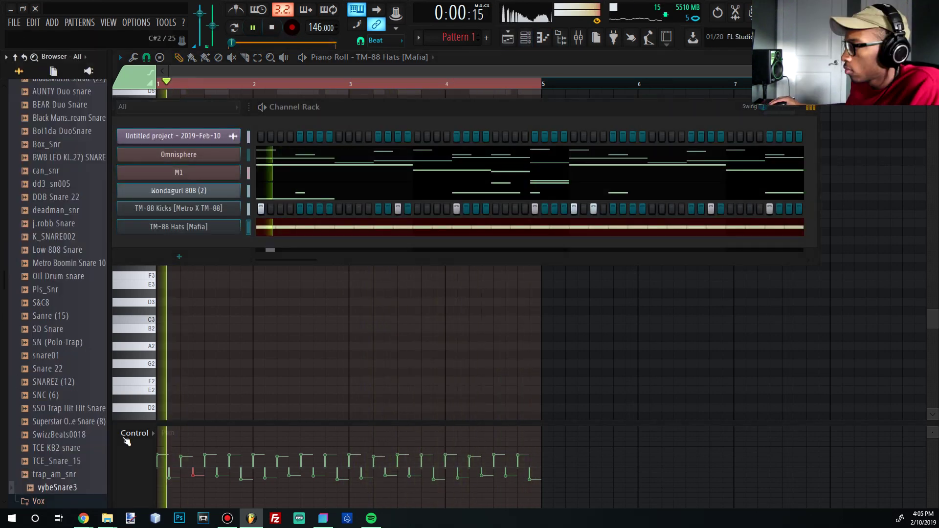
drag(224, 239, 225, 242)
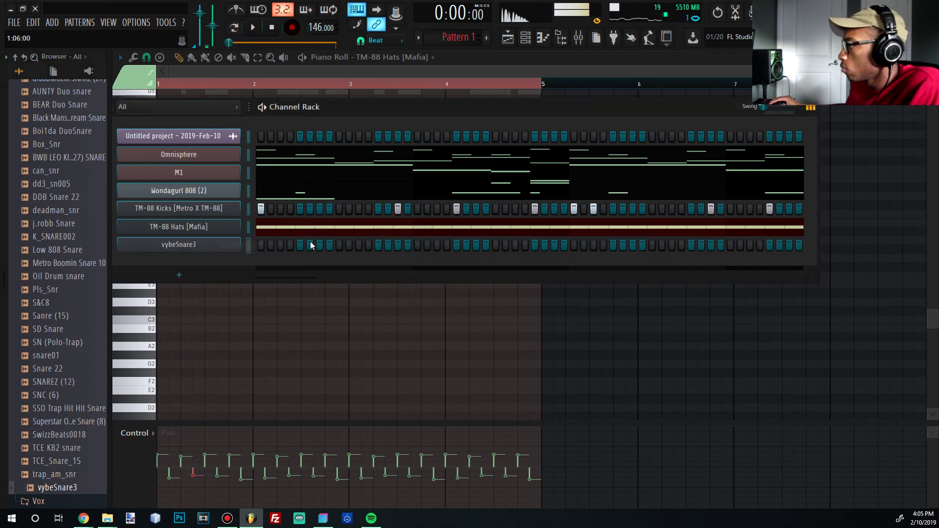
click(179, 251)
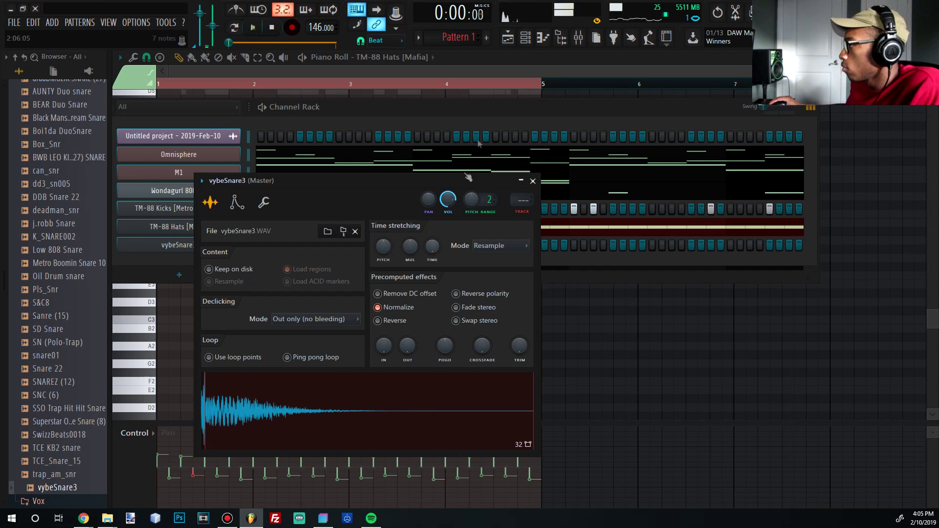
Step: Place vybeSnare3 hits on the ninth step of bars 1 and 2 while the pattern plays
click(480, 113)
key(space)
click(495, 245)
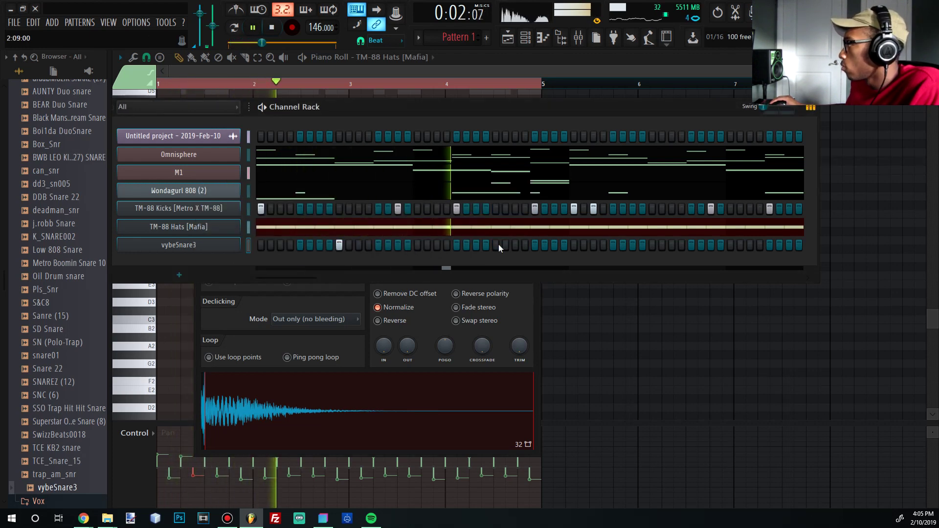